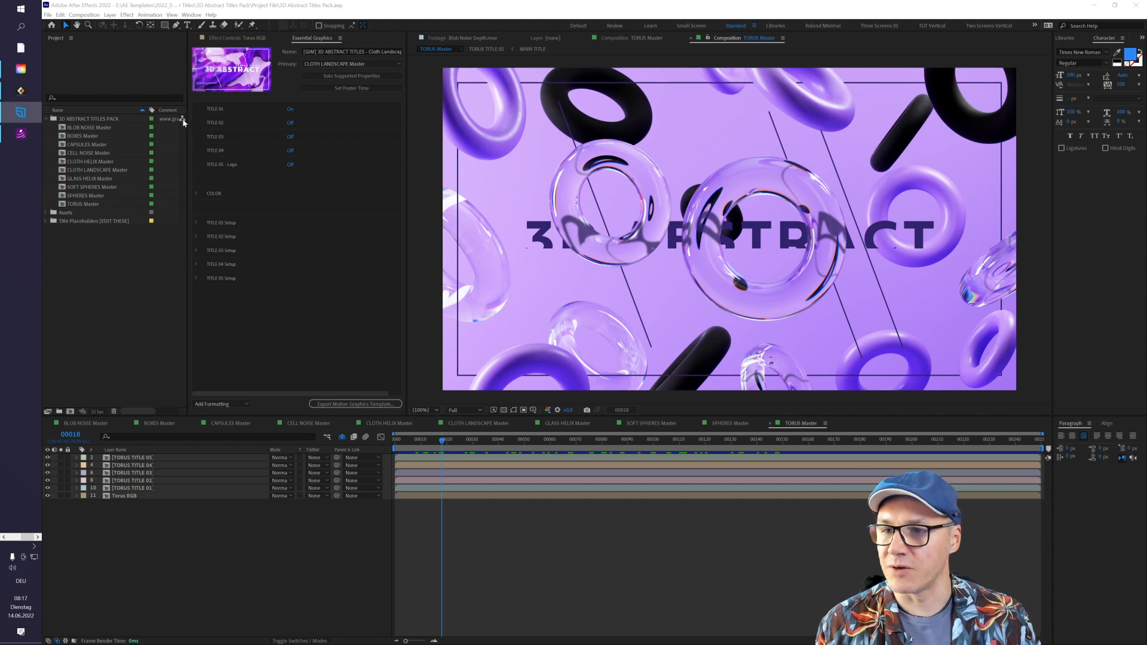
- Preview the pack's master compositions one after another, from BLOB NOISE Master down to GLASS HELIX Master
left_click(72, 122)
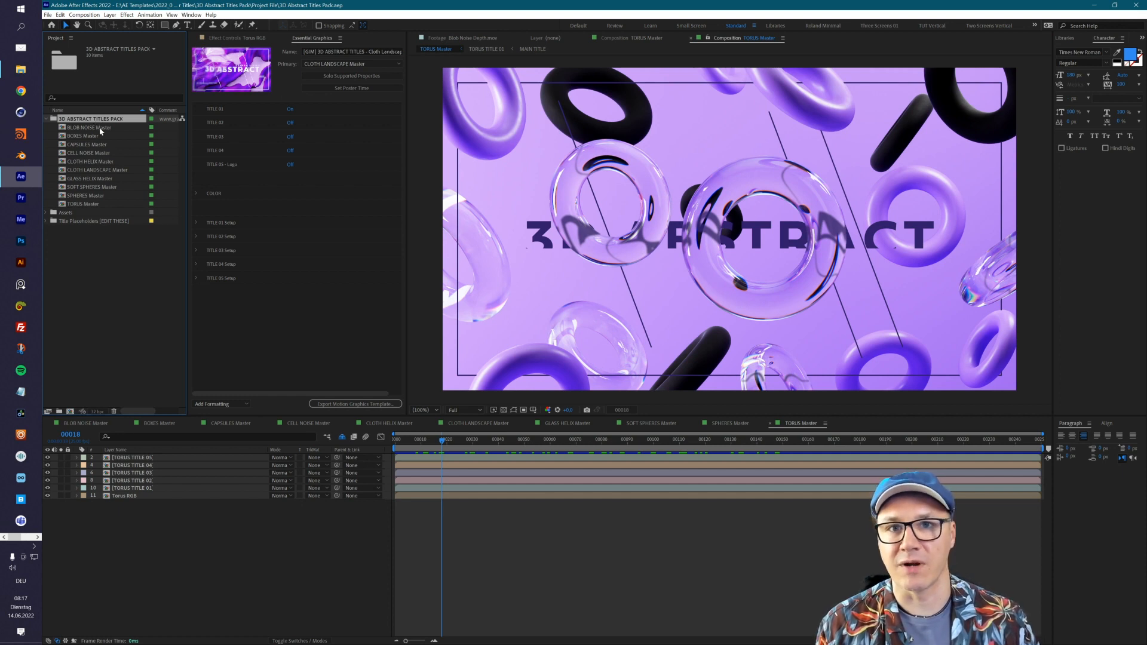
double_click(100, 130)
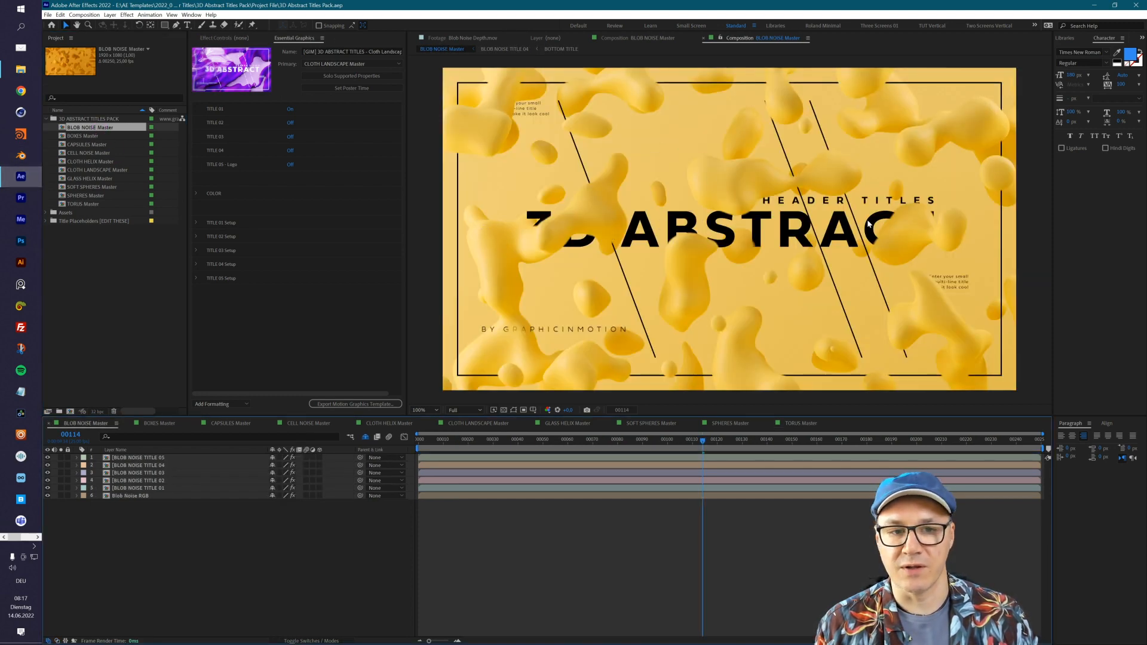
double_click(81, 136)
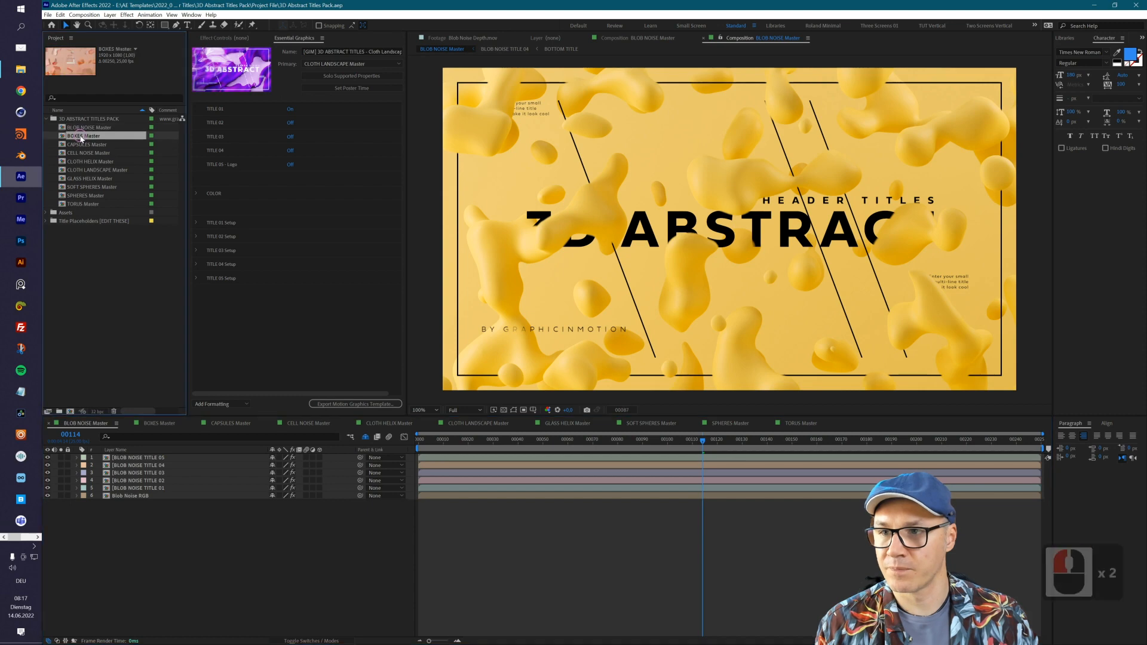
double_click(85, 144)
left_click(85, 154)
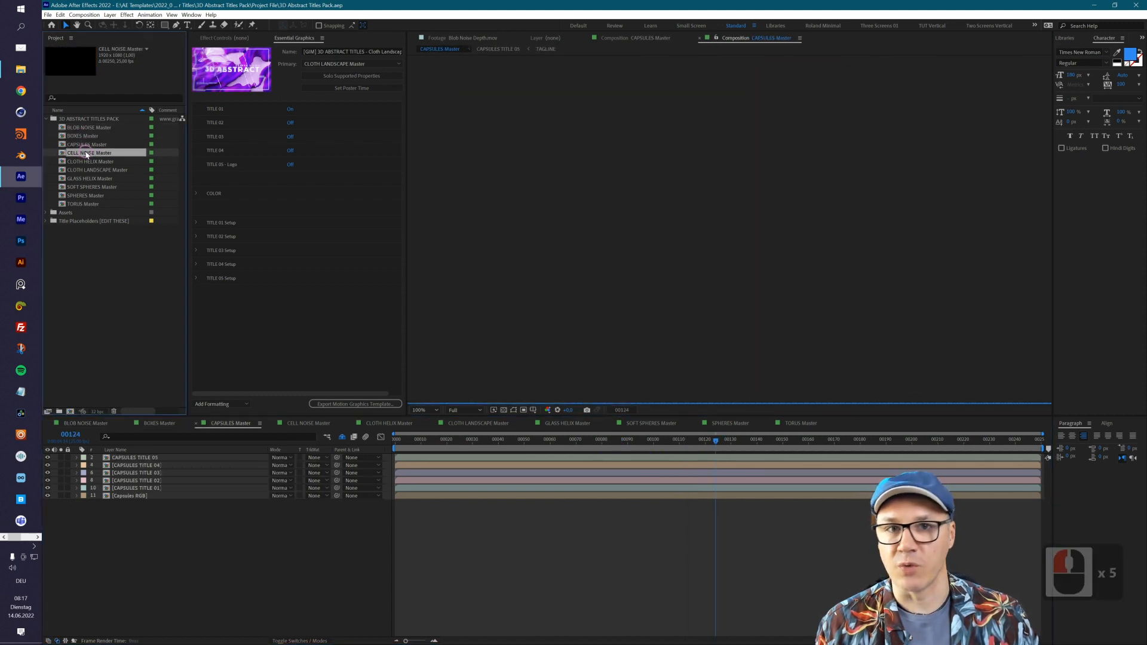
double_click(87, 154)
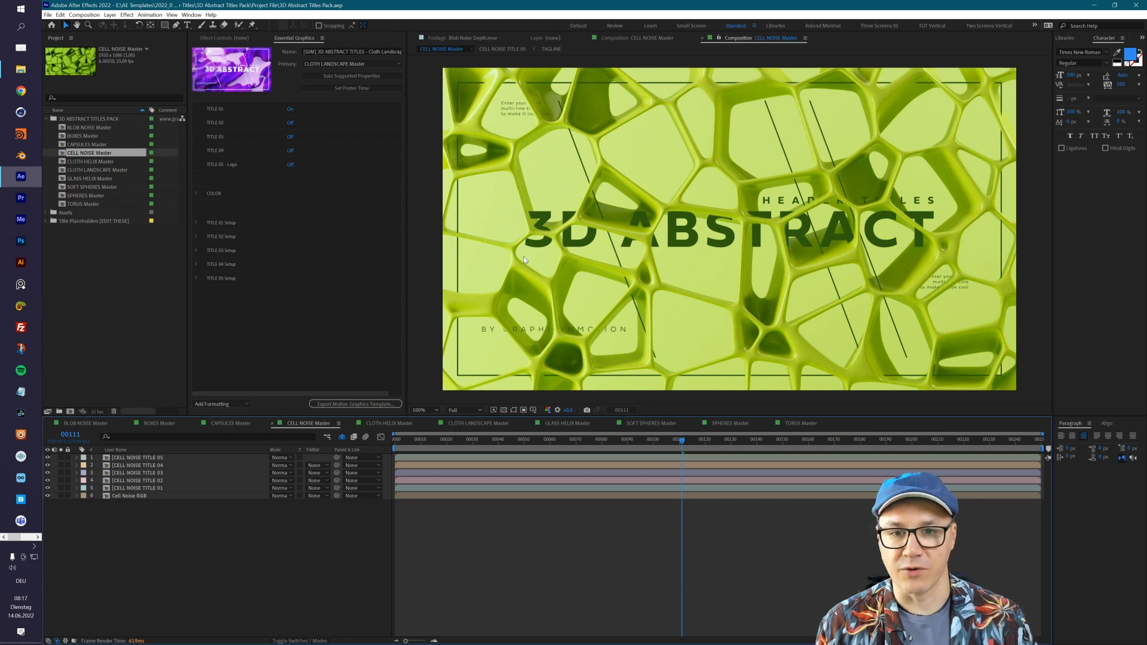
double_click(84, 162)
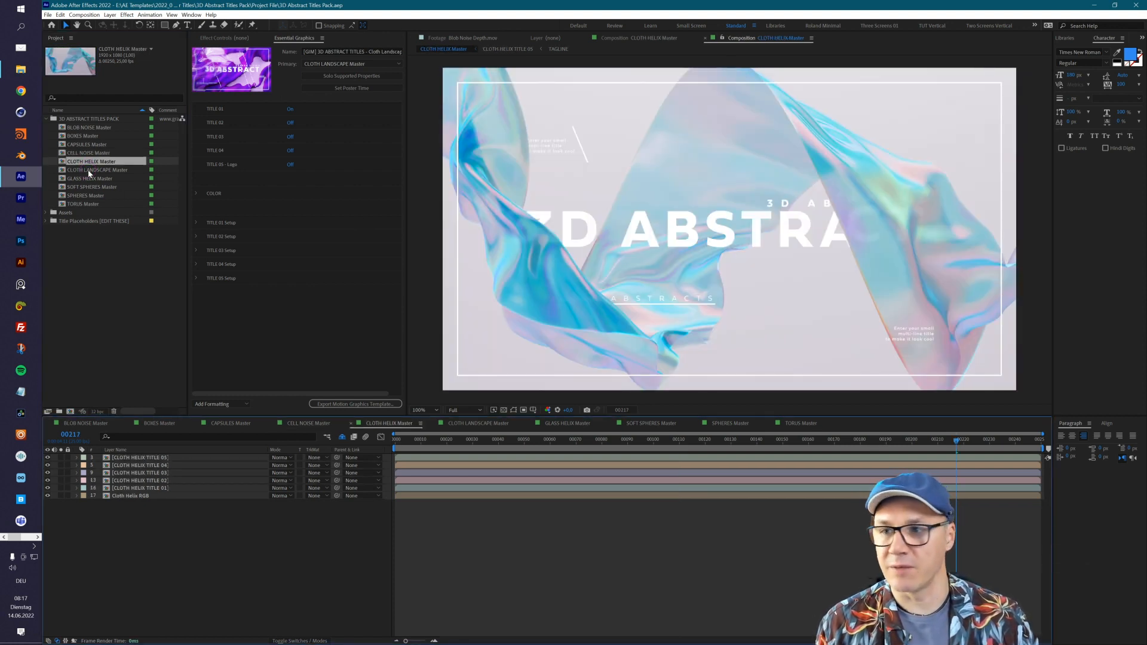
double_click(88, 169)
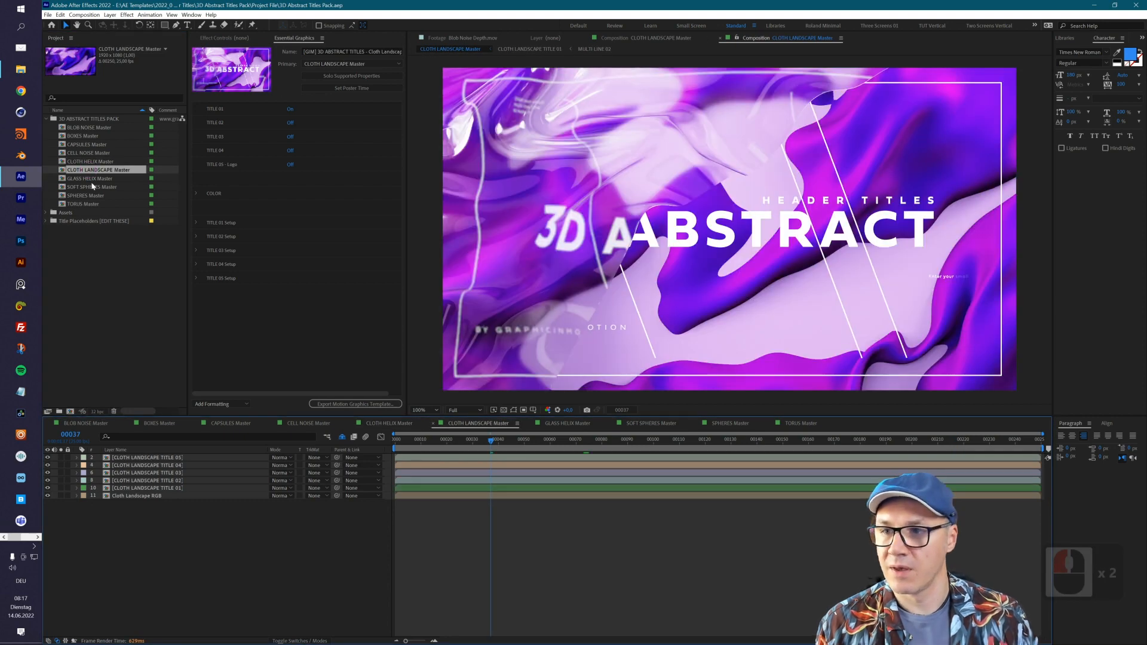
double_click(89, 179)
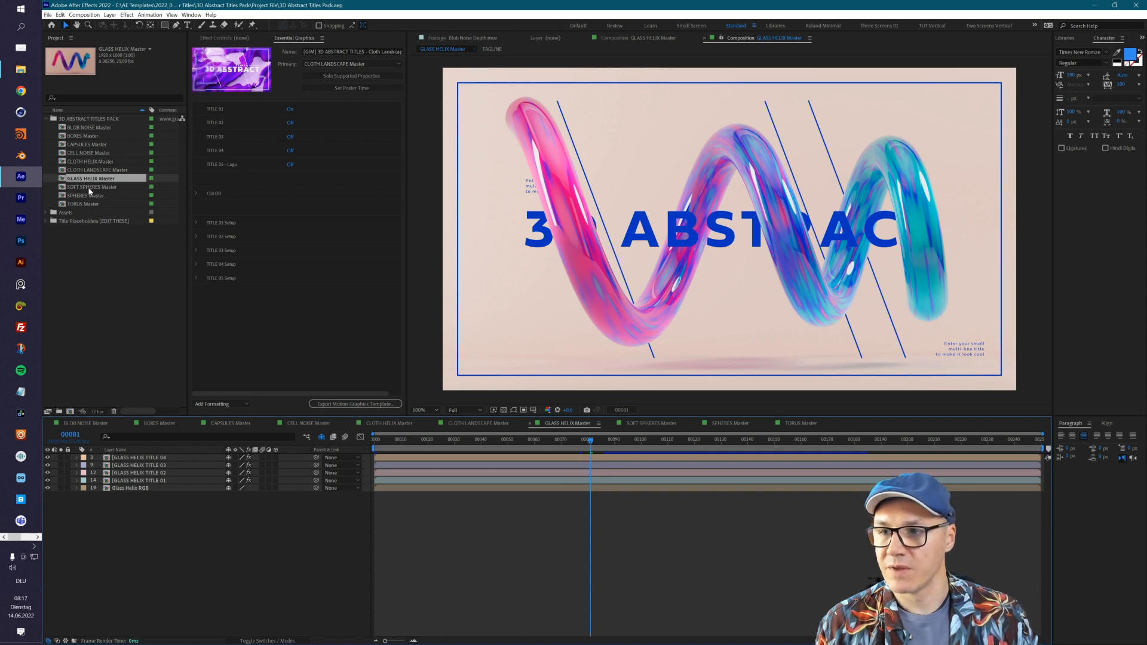
- Reopen the CLOTH LANDSCAPE Master composition and load it into Essential Graphics
double_click(89, 170)
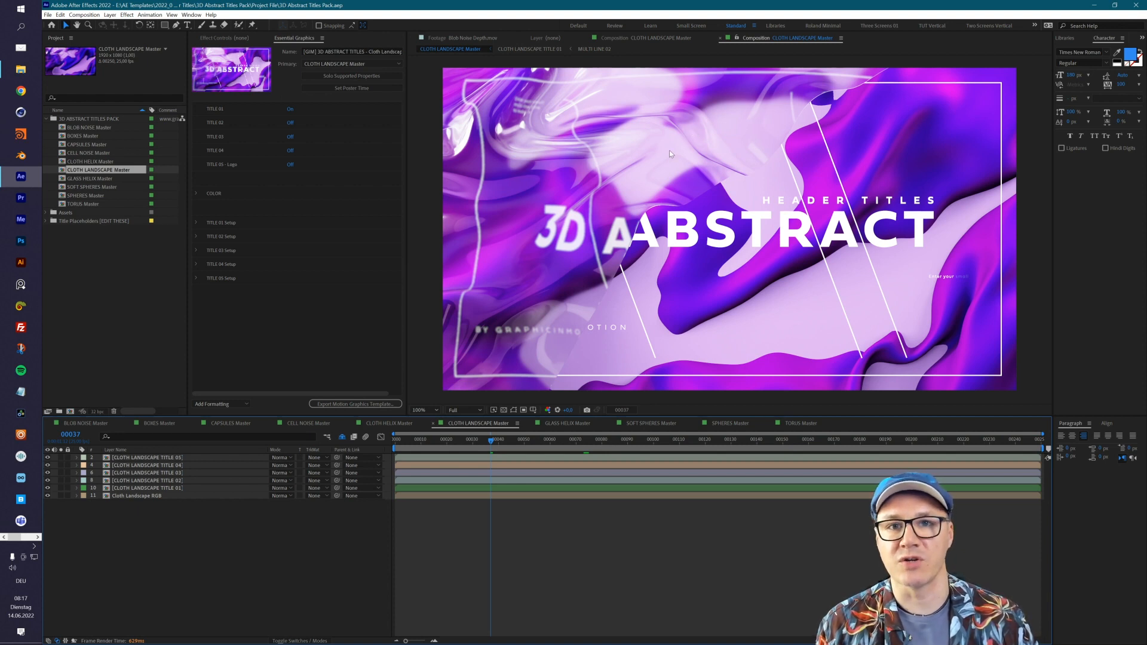
left_click(74, 172)
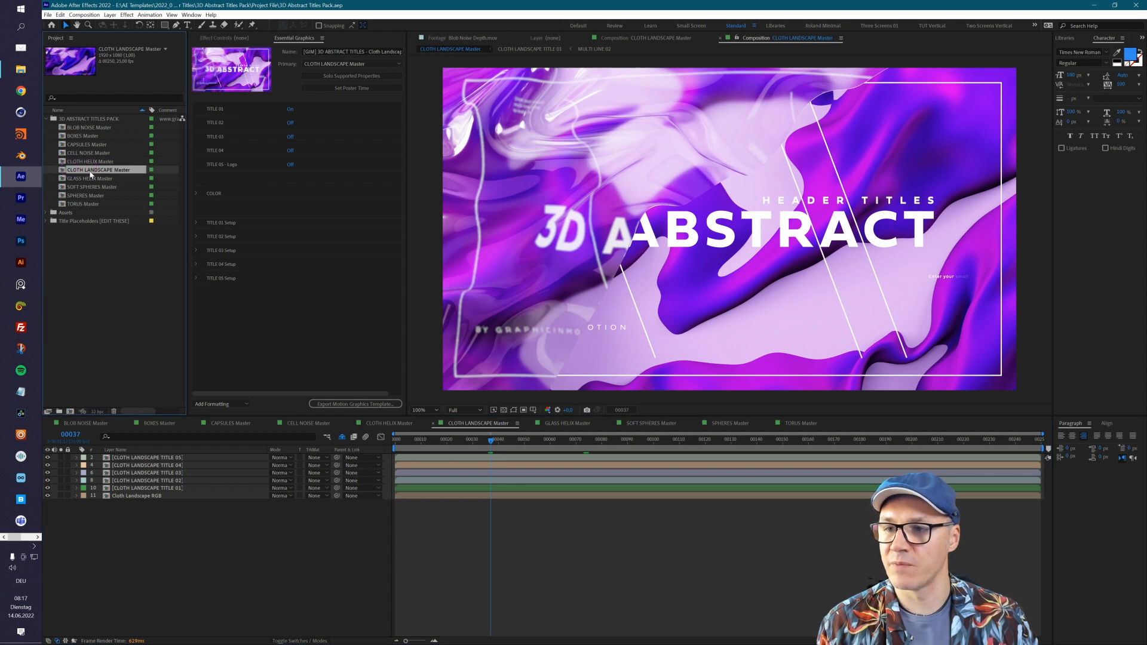
right_click(98, 169)
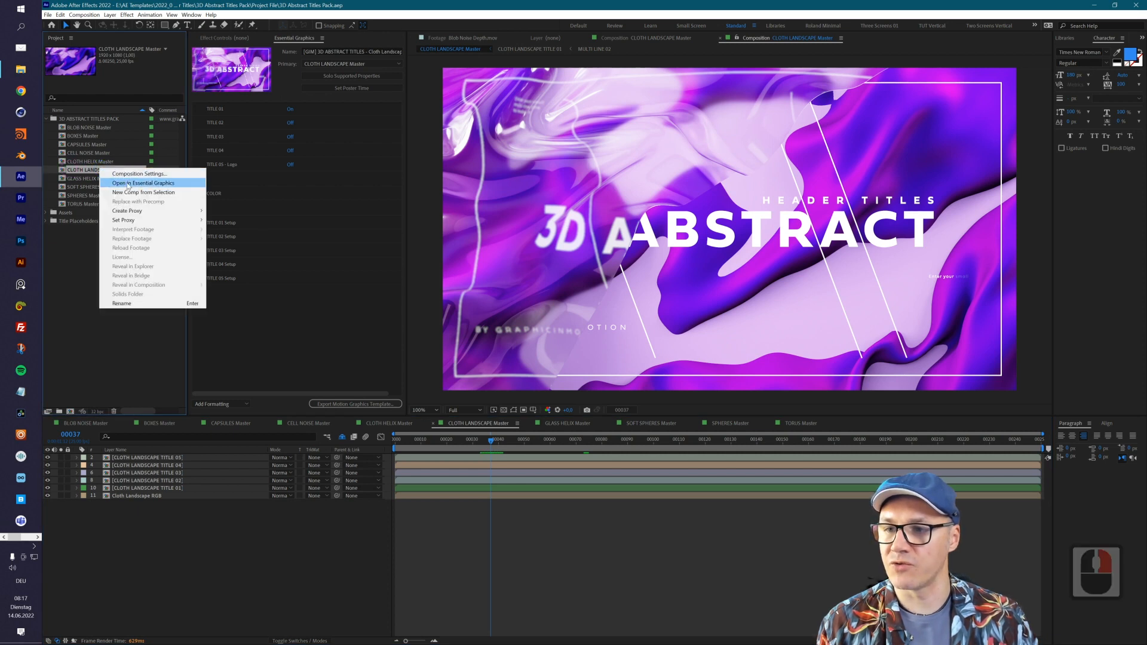
left_click(128, 184)
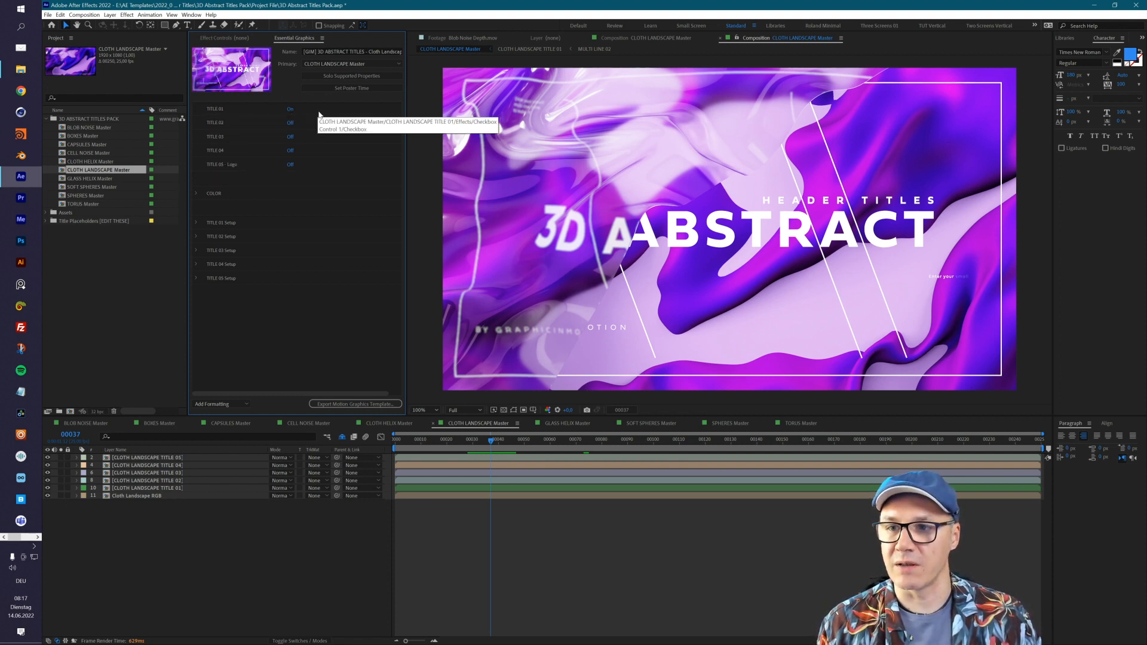
- Try the TITLE 01, TITLE 02 and TITLE 03 switches separately and enable all three title designs together
left_click(291, 110)
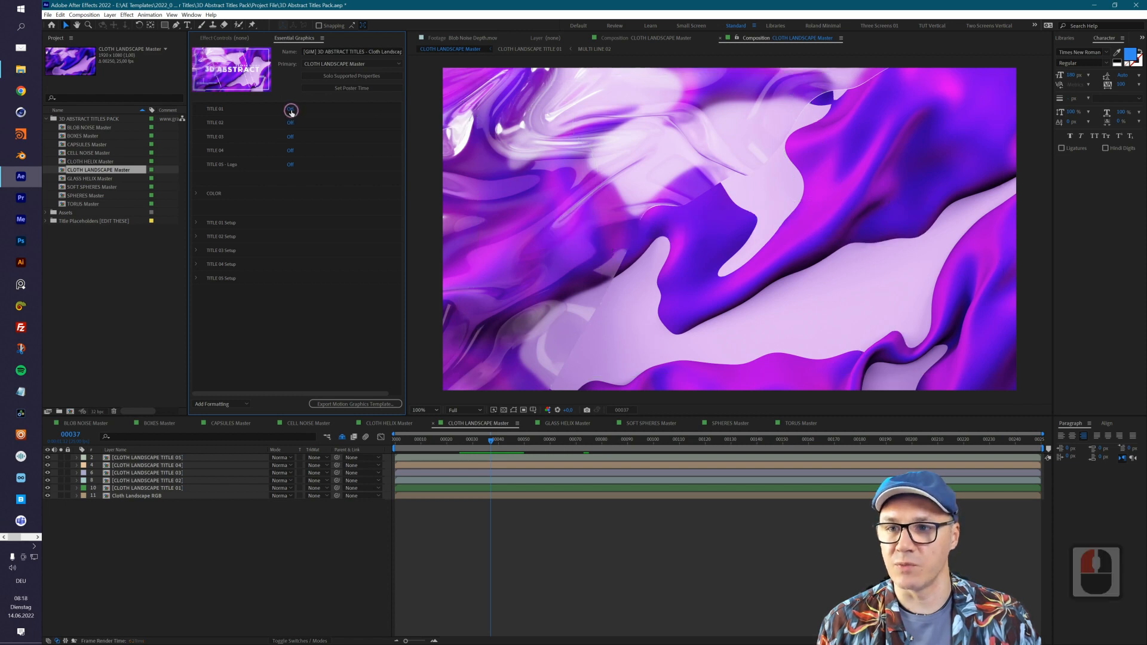
left_click(292, 111)
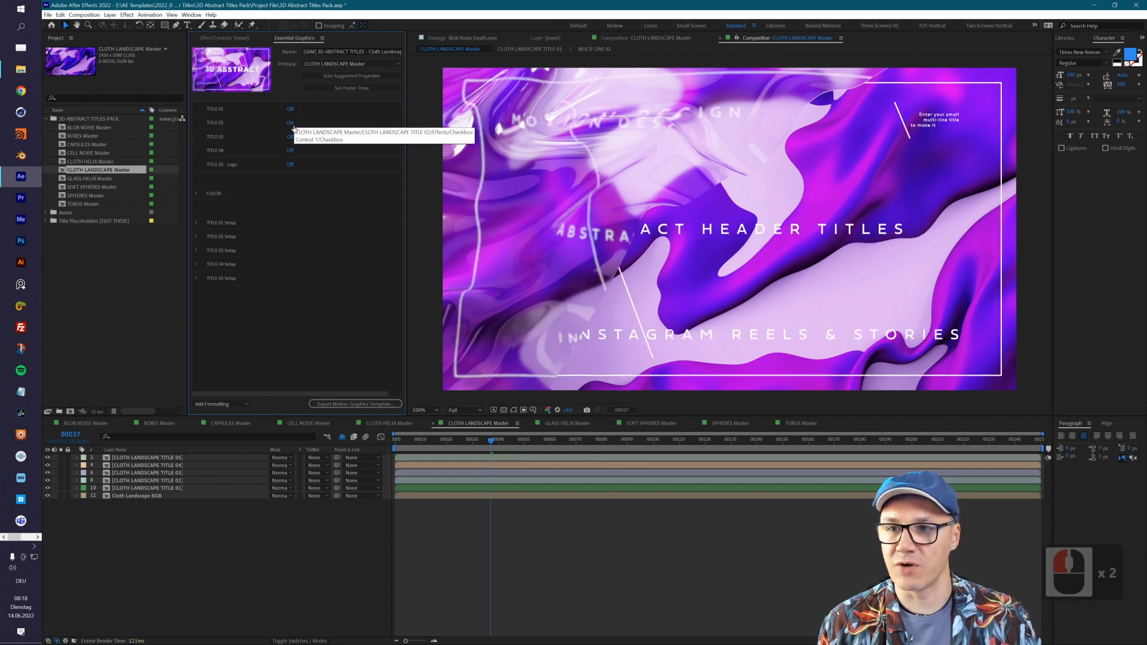
left_click(291, 136)
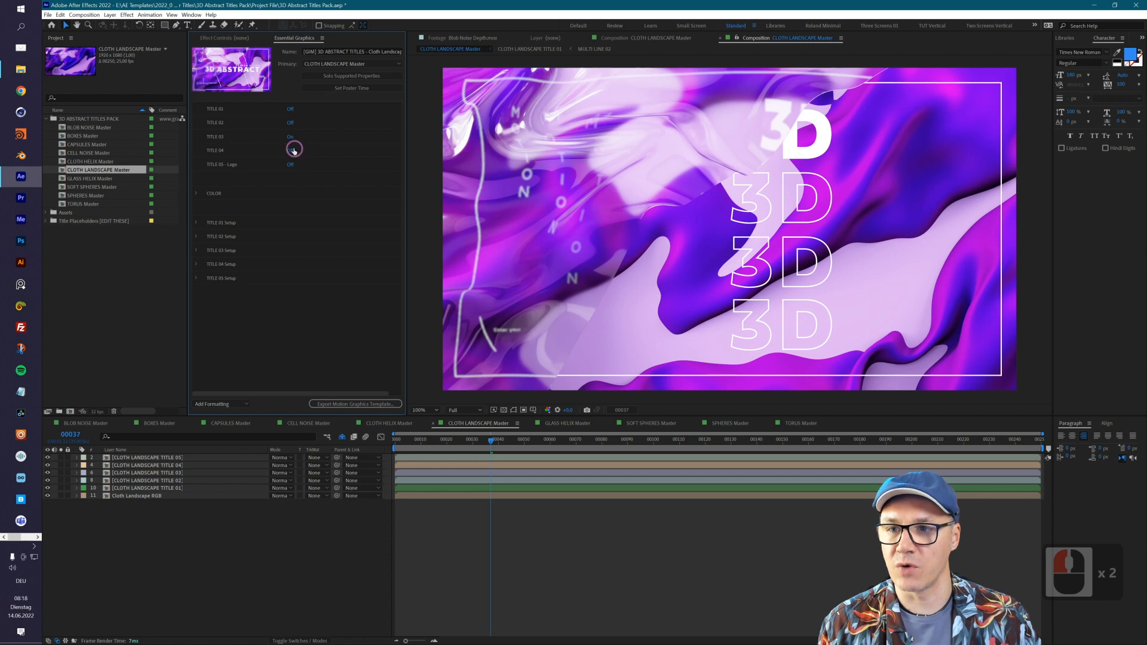
left_click(290, 109)
left_click(290, 122)
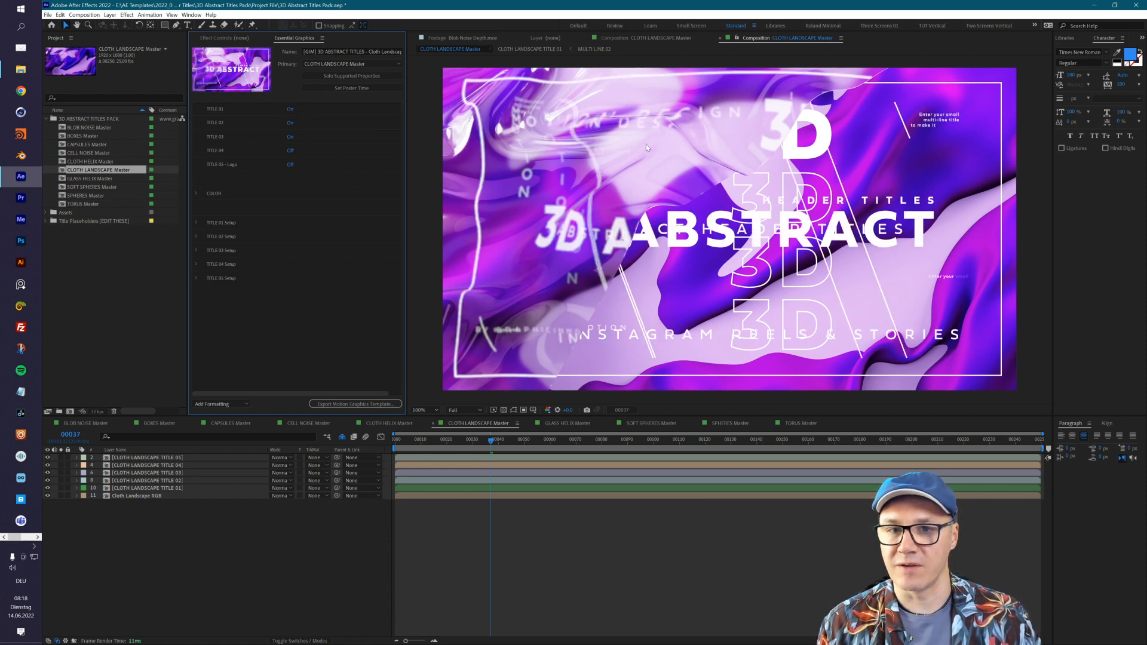
- Switch off the TITLE 01, TITLE 02 and TITLE 03 designs
left_click(290, 109)
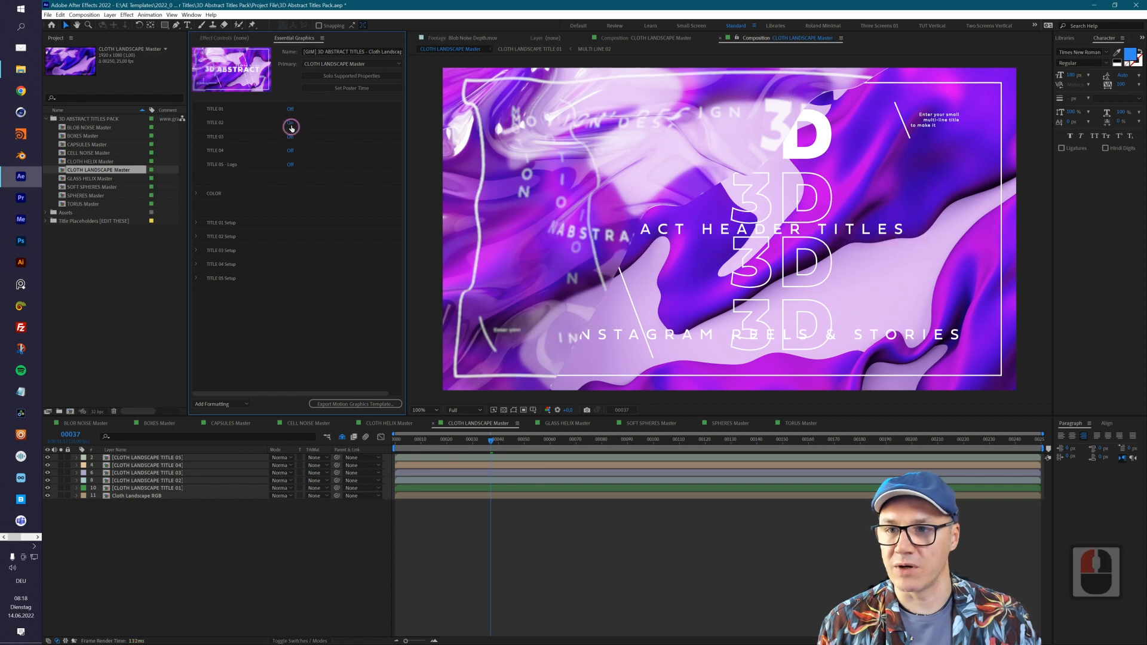
left_click(290, 123)
left_click(292, 137)
- Preview the TITLE 04 and TITLE 05 - Logo designs in turn and leave only TITLE 04 enabled
left_click(290, 150)
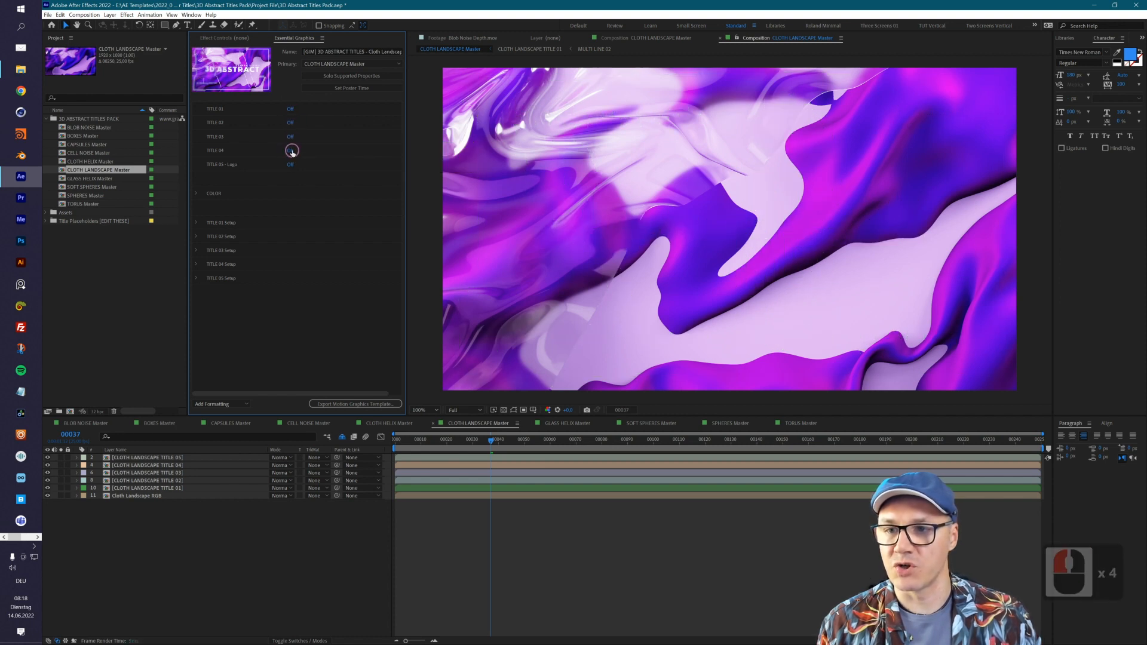
left_click(293, 153)
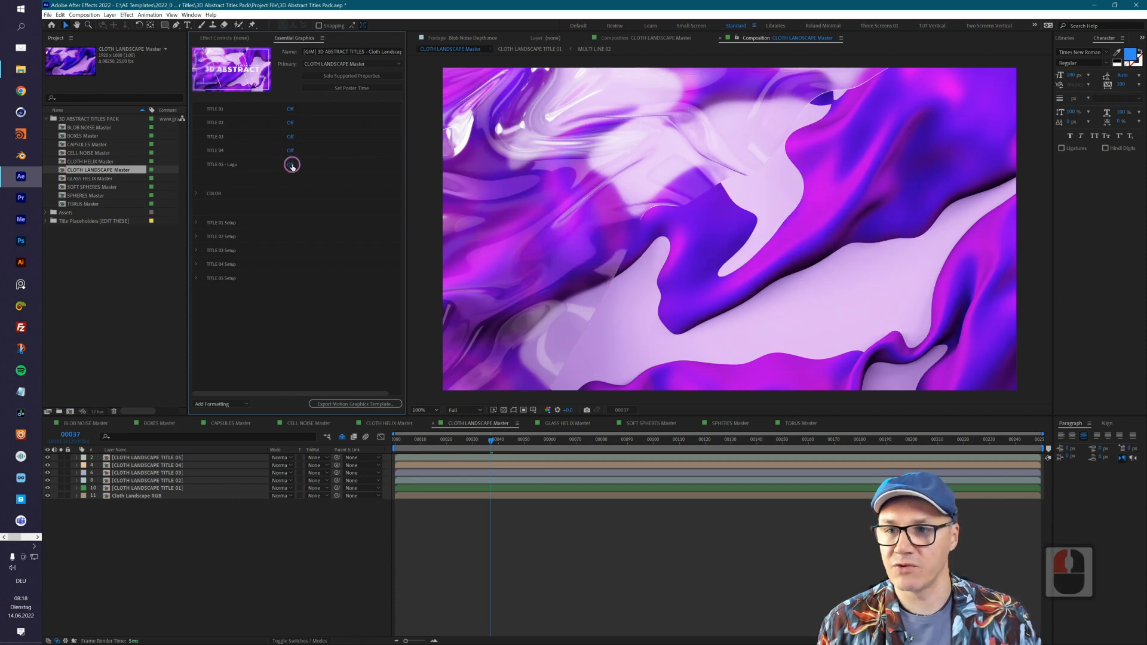
left_click(291, 164)
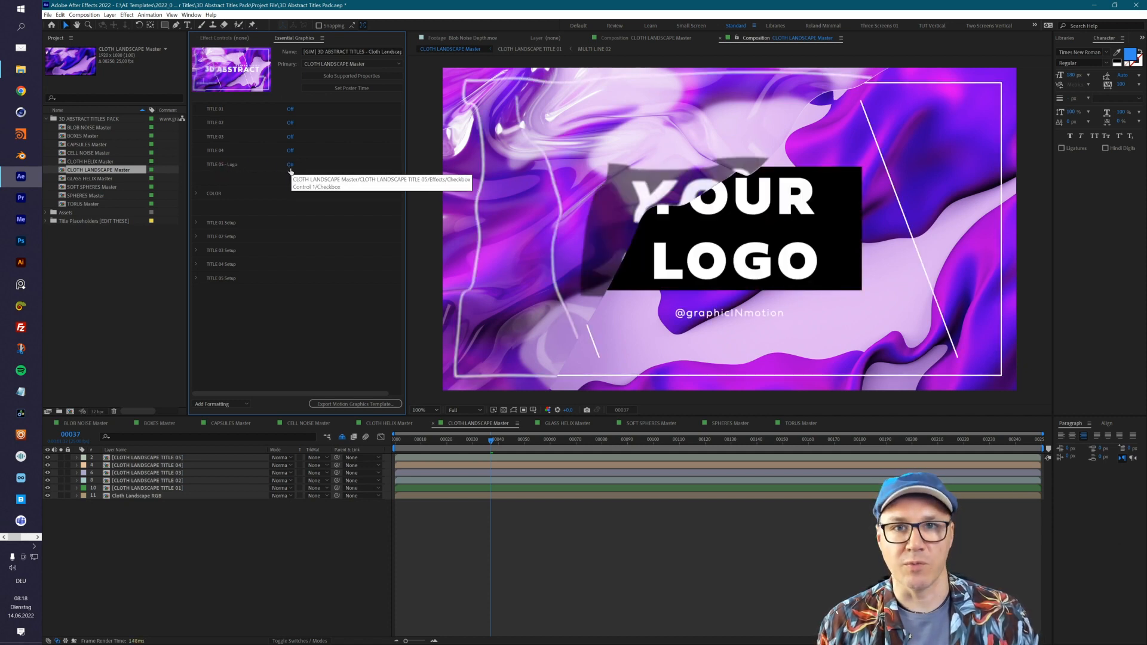
left_click(291, 165)
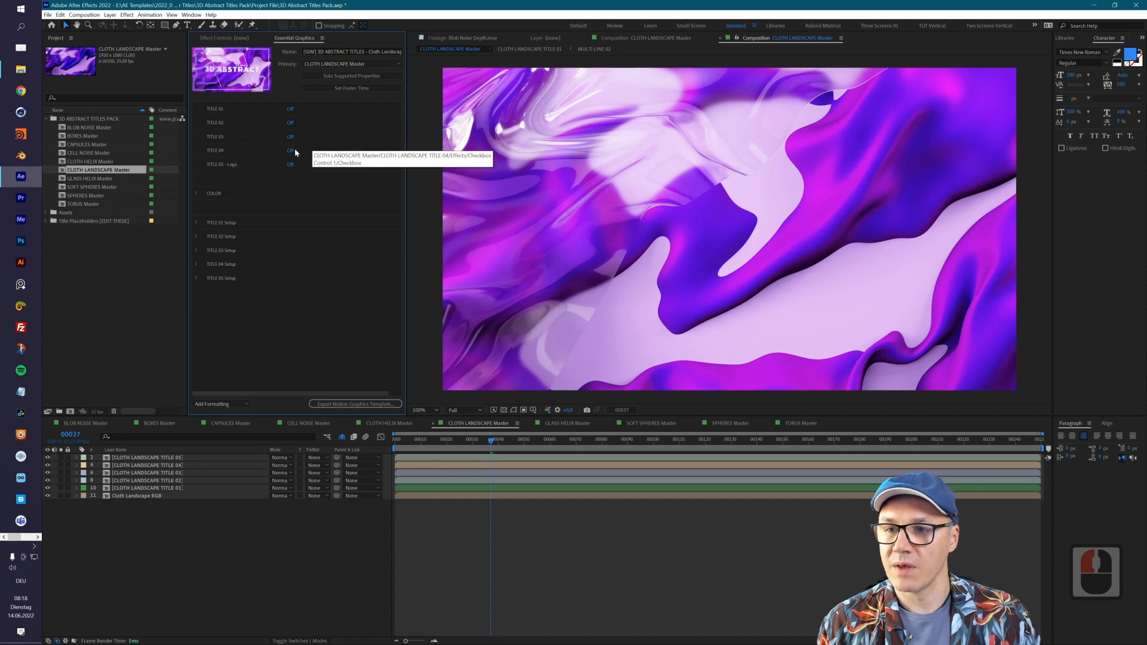
left_click(291, 150)
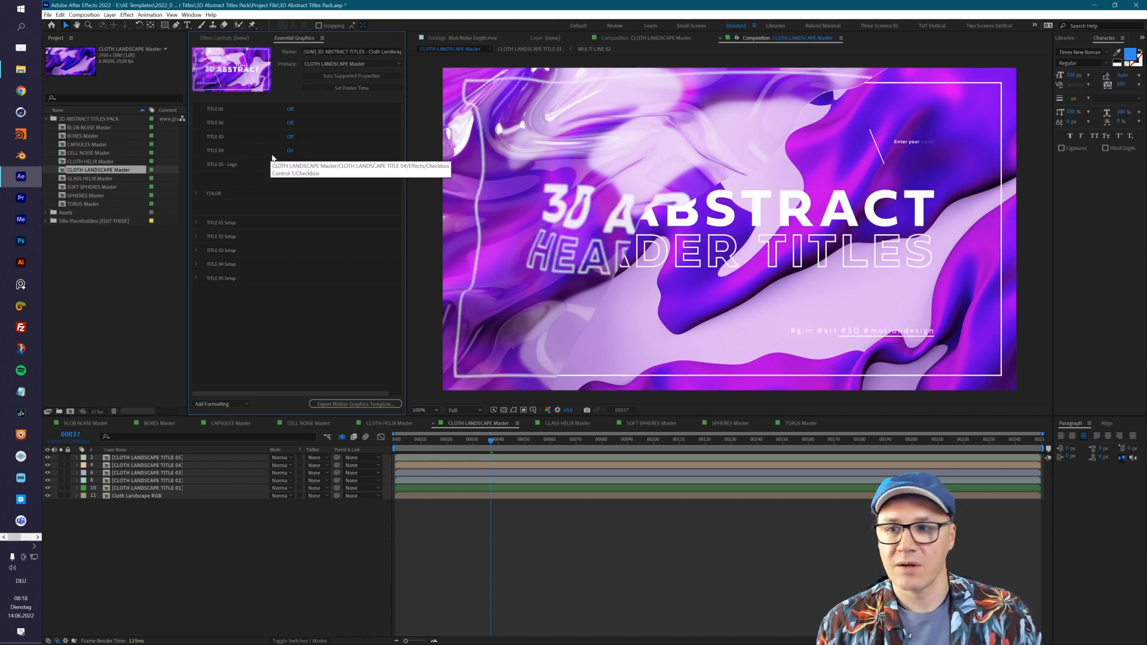
- Try a pinker Hue Transform in the COLOR settings and reset it to 0
left_click(196, 194)
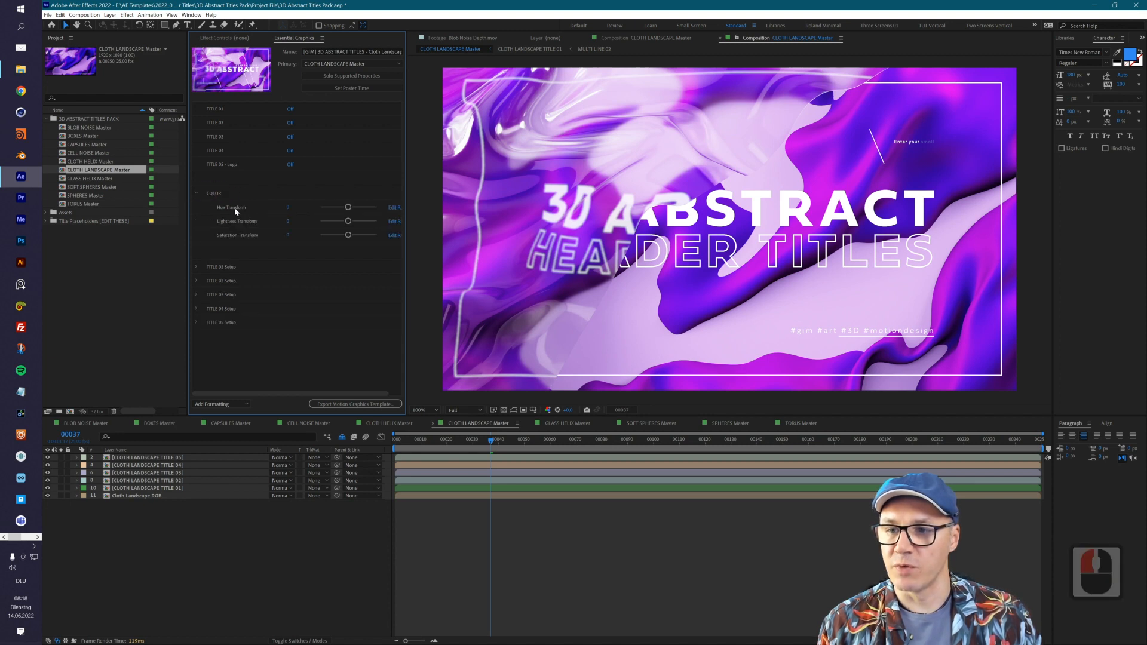
left_click(295, 209)
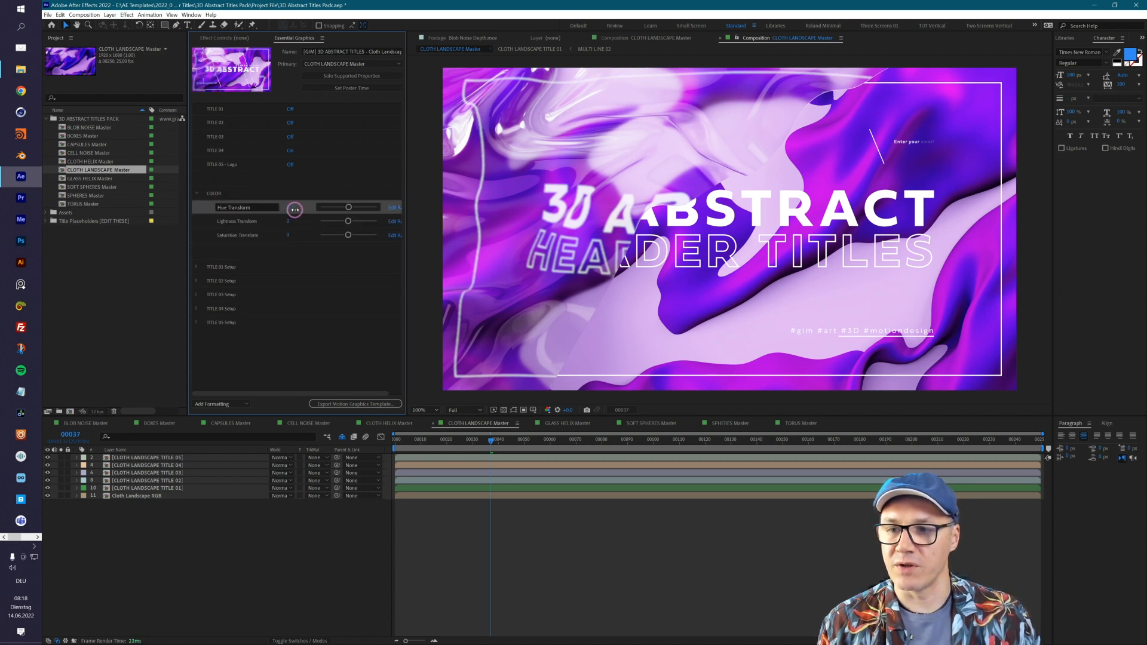
left_click_drag(295, 209, 387, 215)
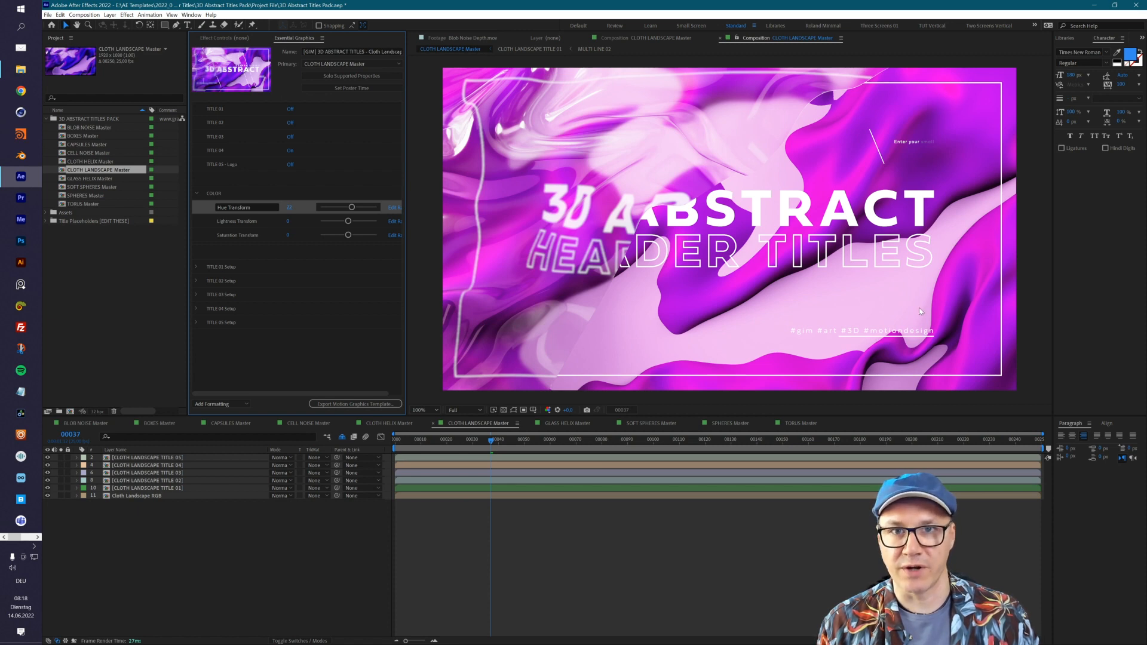
left_click_drag(291, 210, 289, 210)
left_click(289, 210)
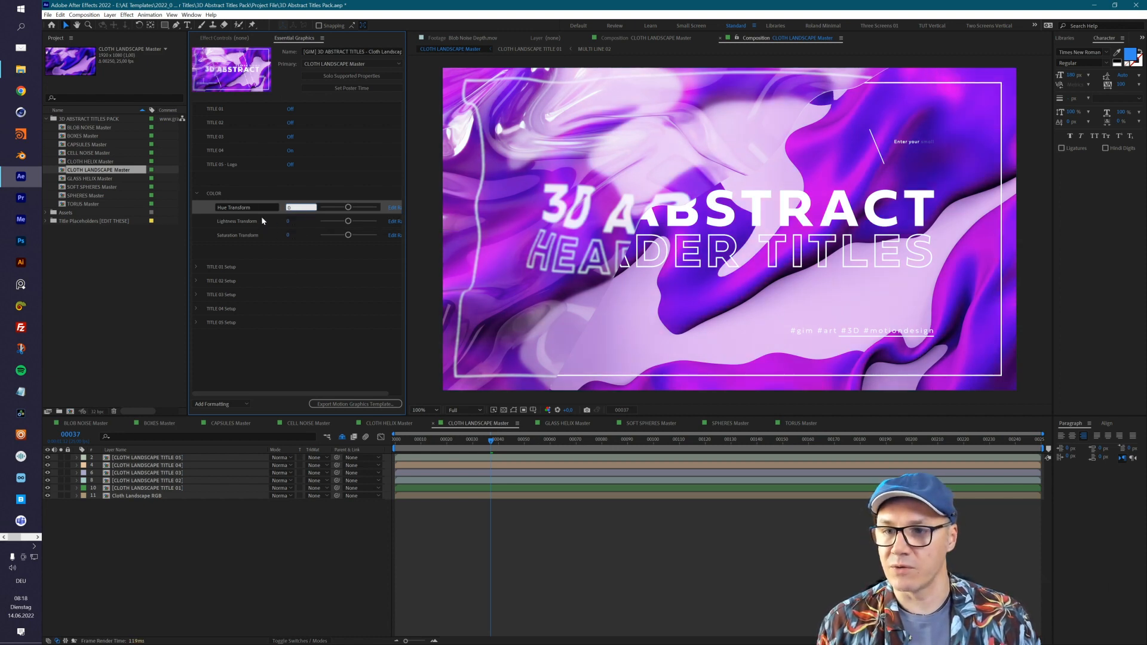
- Try Saturation Transform values of -25 and 15, and reset it to 0
left_click(288, 236)
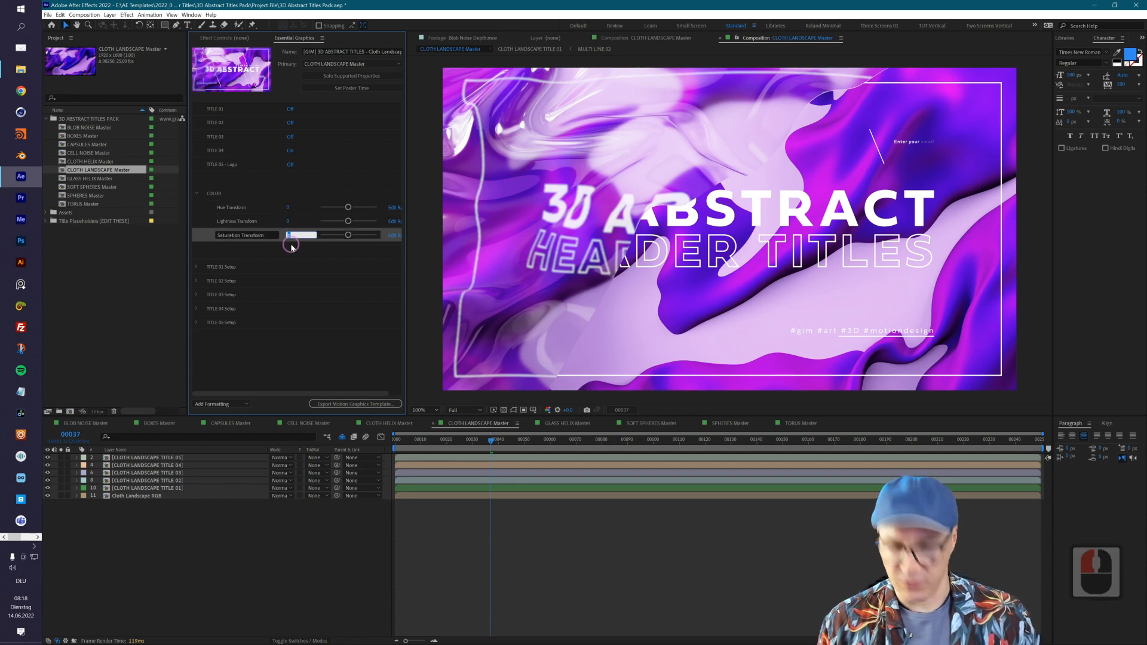
type("-25")
key("Return")
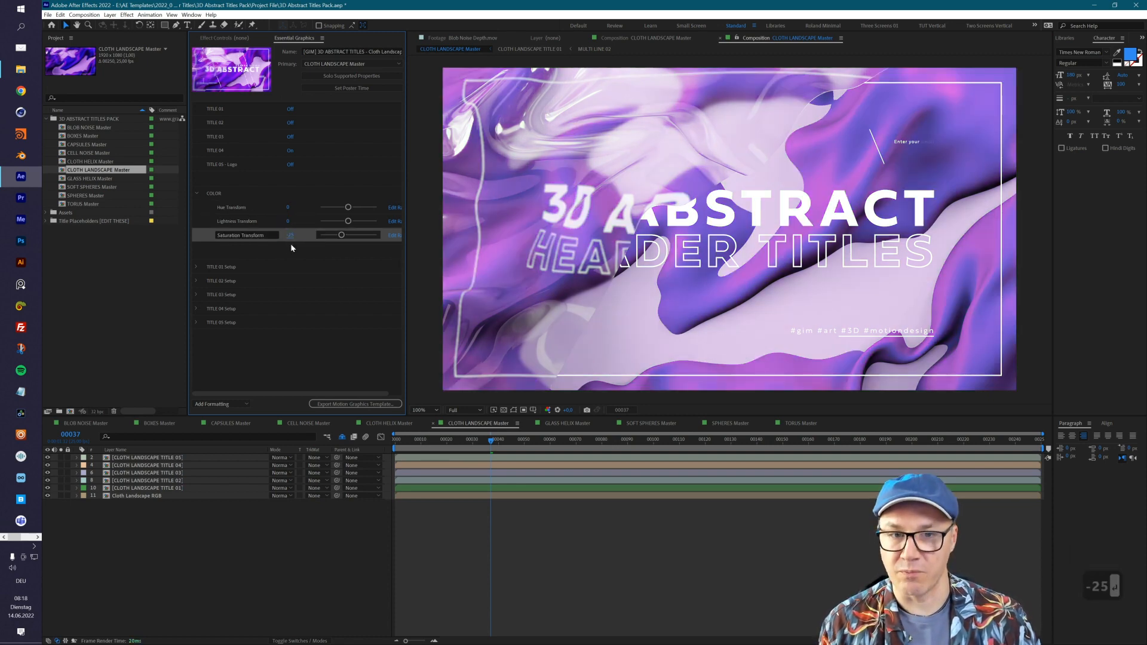
left_click(290, 236)
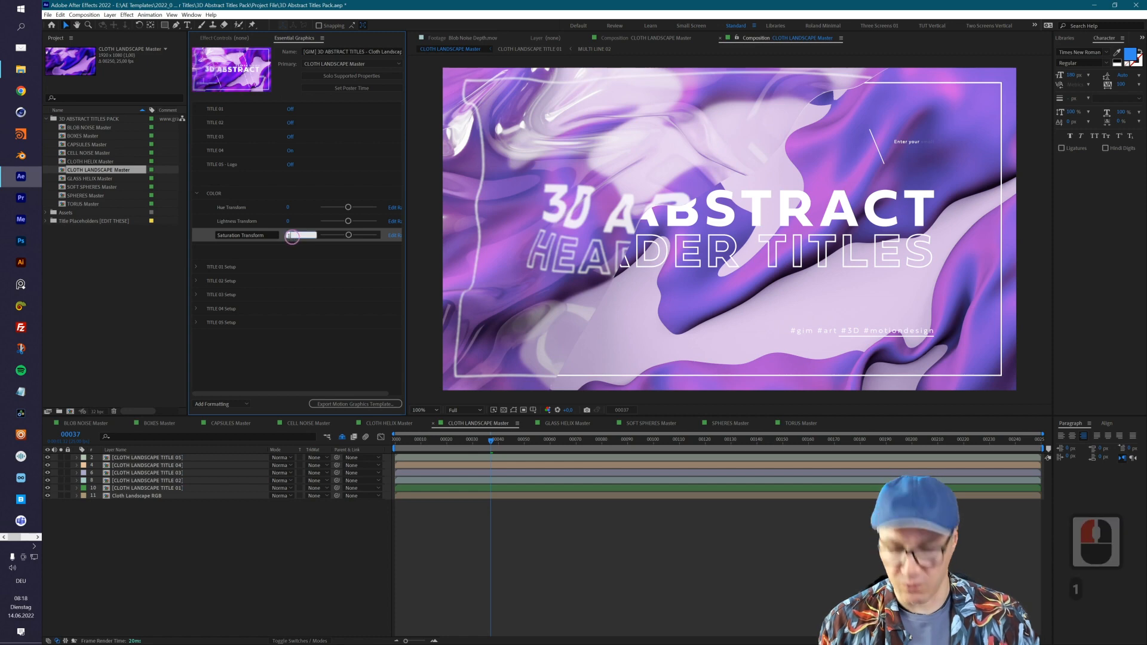
type("15")
key("Return")
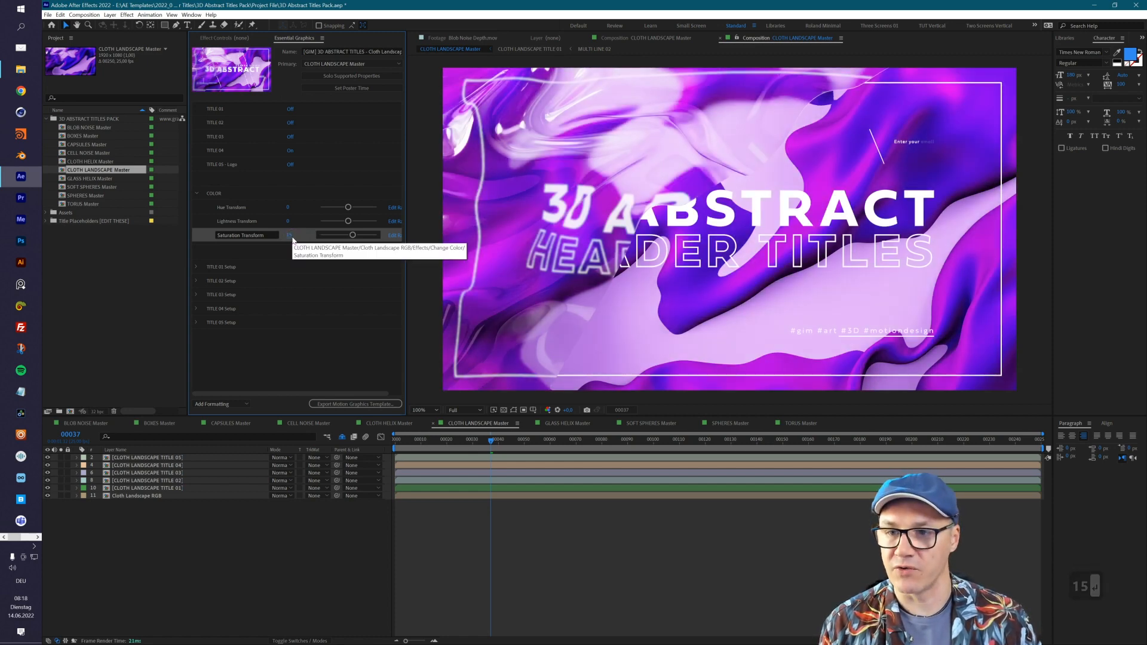
left_click(291, 234)
type("0")
- Try a Lightness Transform of -5 and reset it to 0
key("shift+Tab")
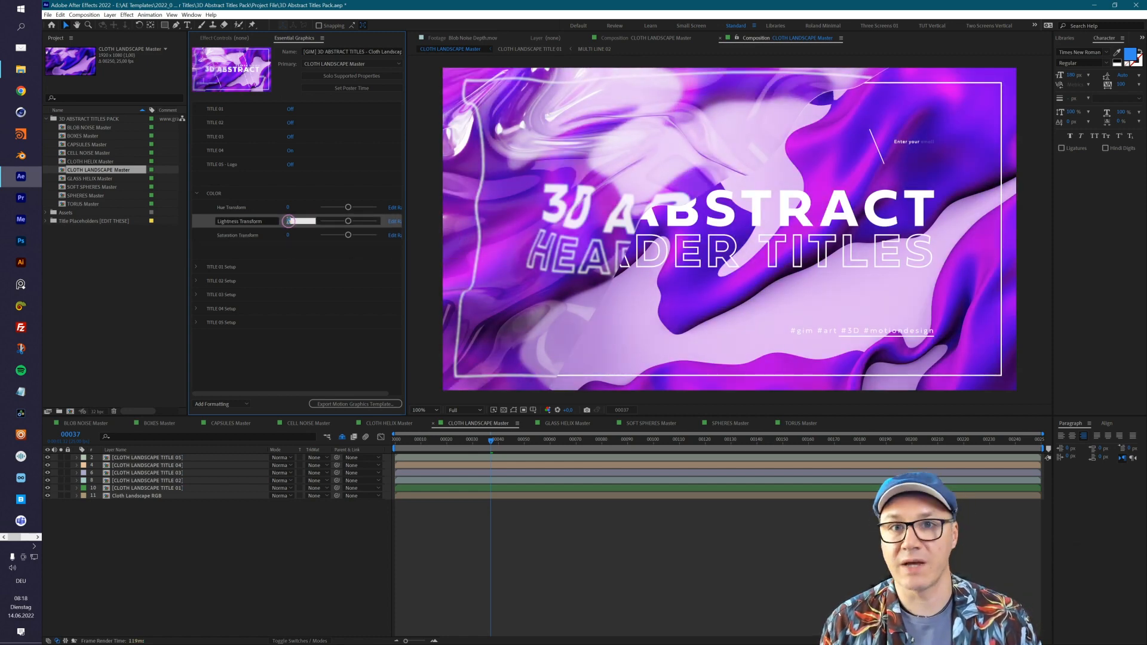
type("-5")
key("Return")
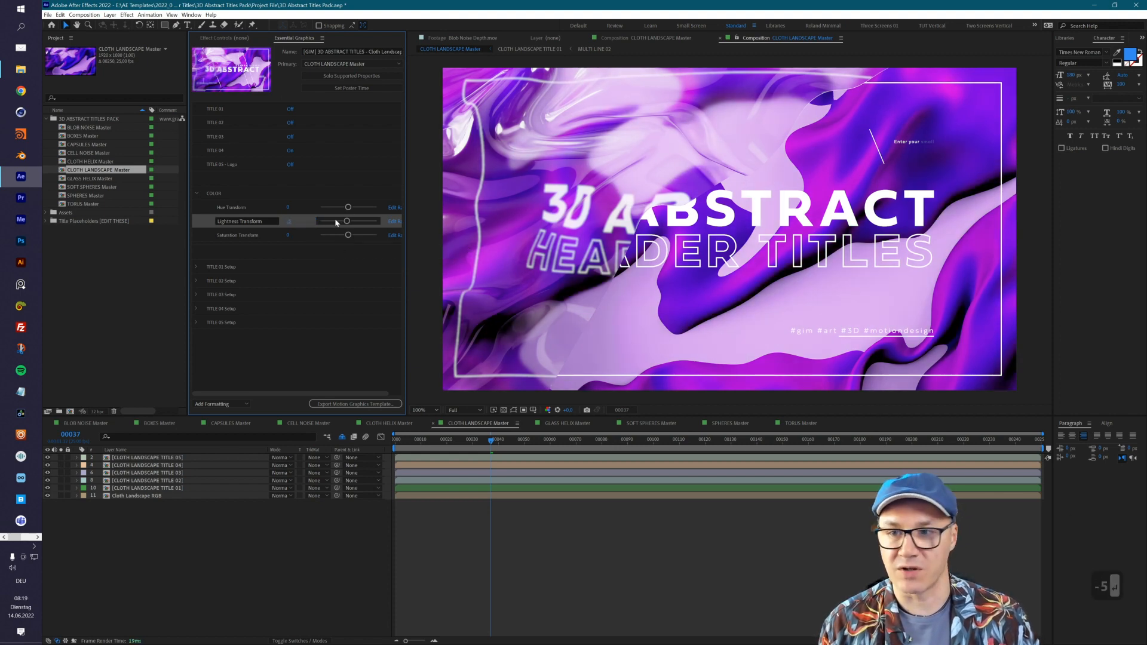
left_click(288, 221)
type("0")
key("Return")
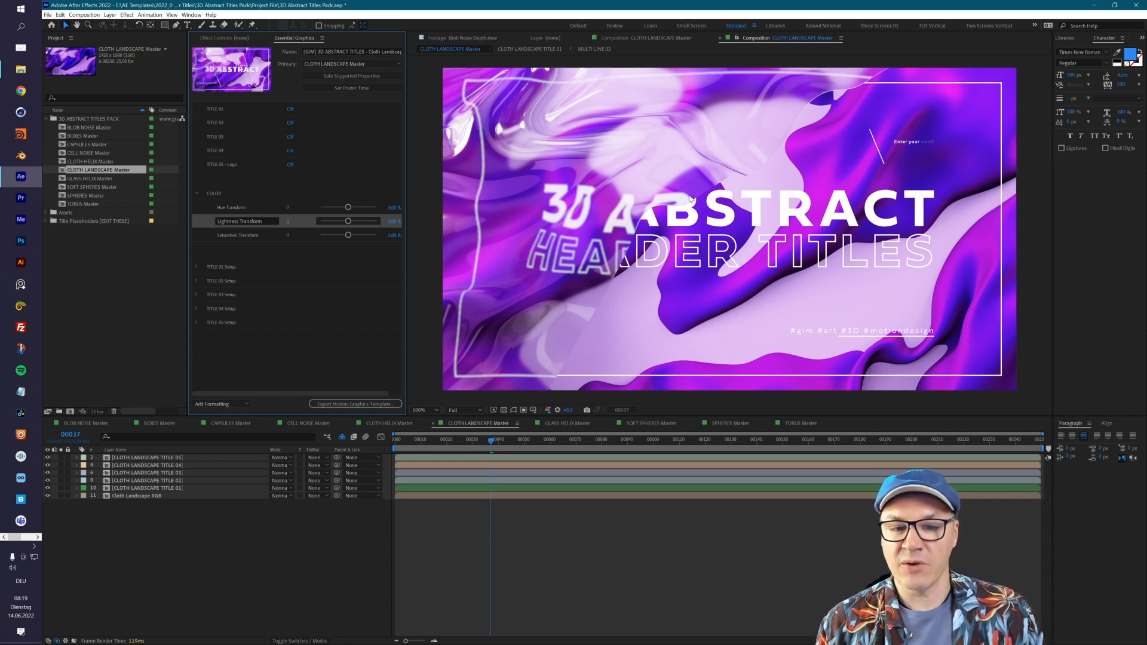
- Expand the TITLE 01 Setup group to examine its color, titles, and lines and frames settings, and collapse it
left_click(195, 267)
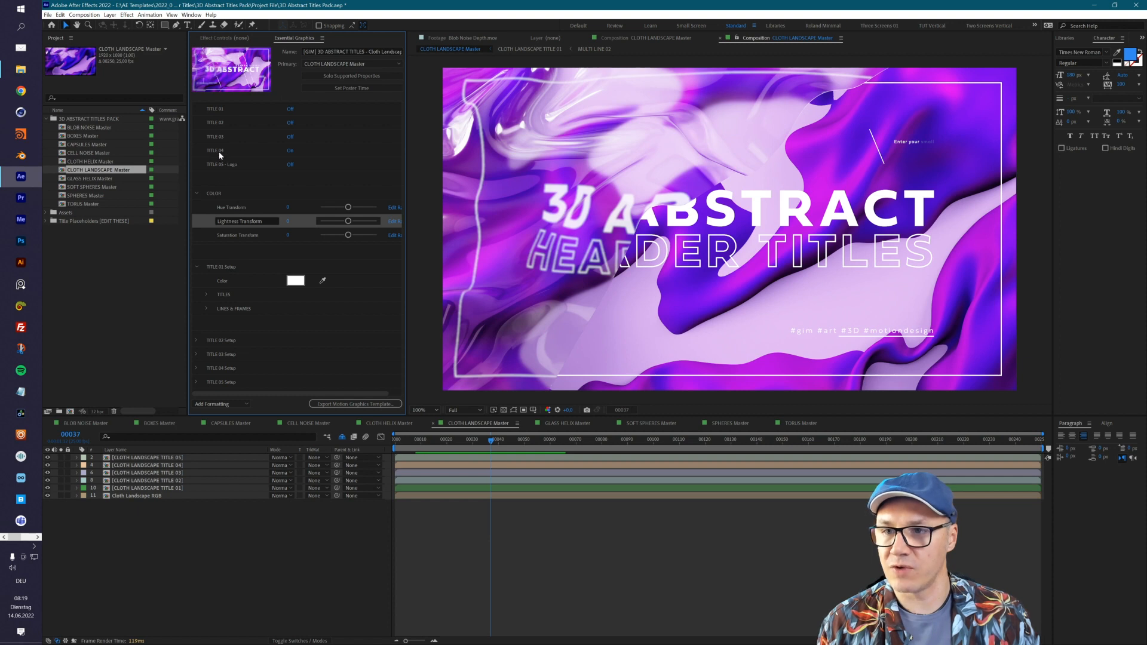
left_click(197, 267)
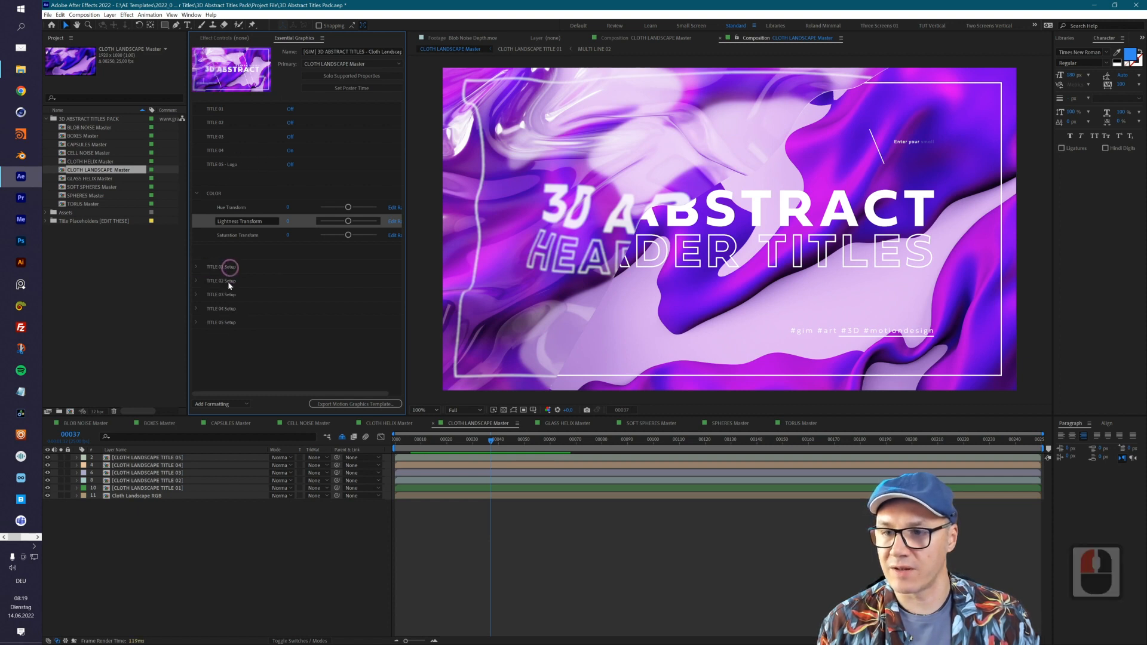
- Try red as the TITLE 04 Setup color and undo the change
left_click(197, 308)
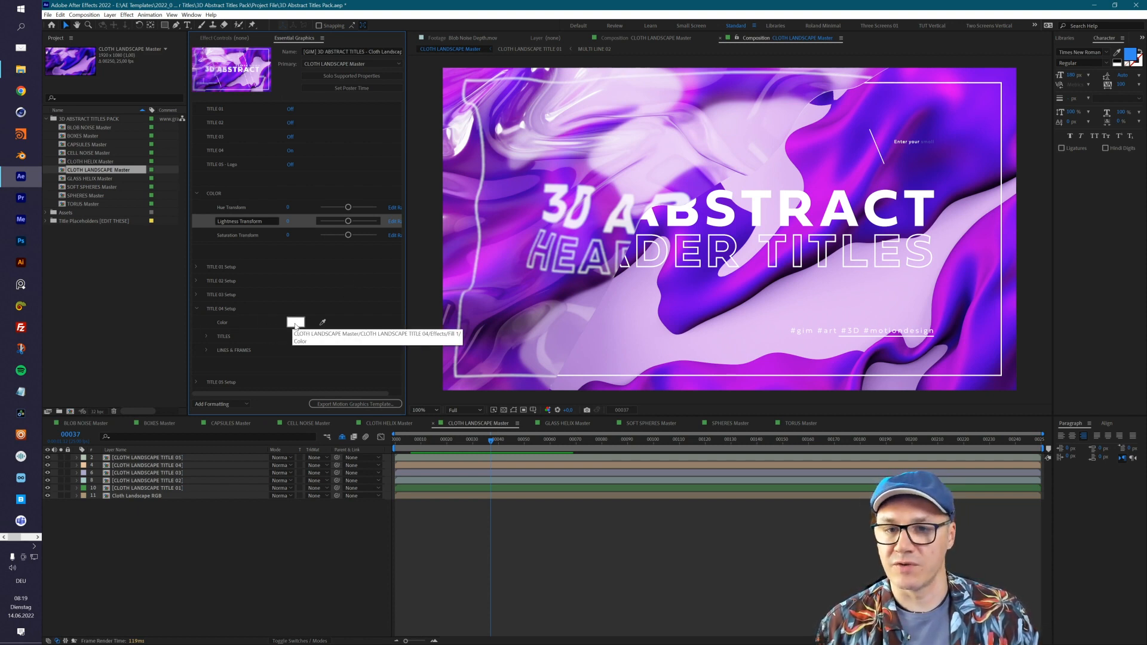
left_click(294, 324)
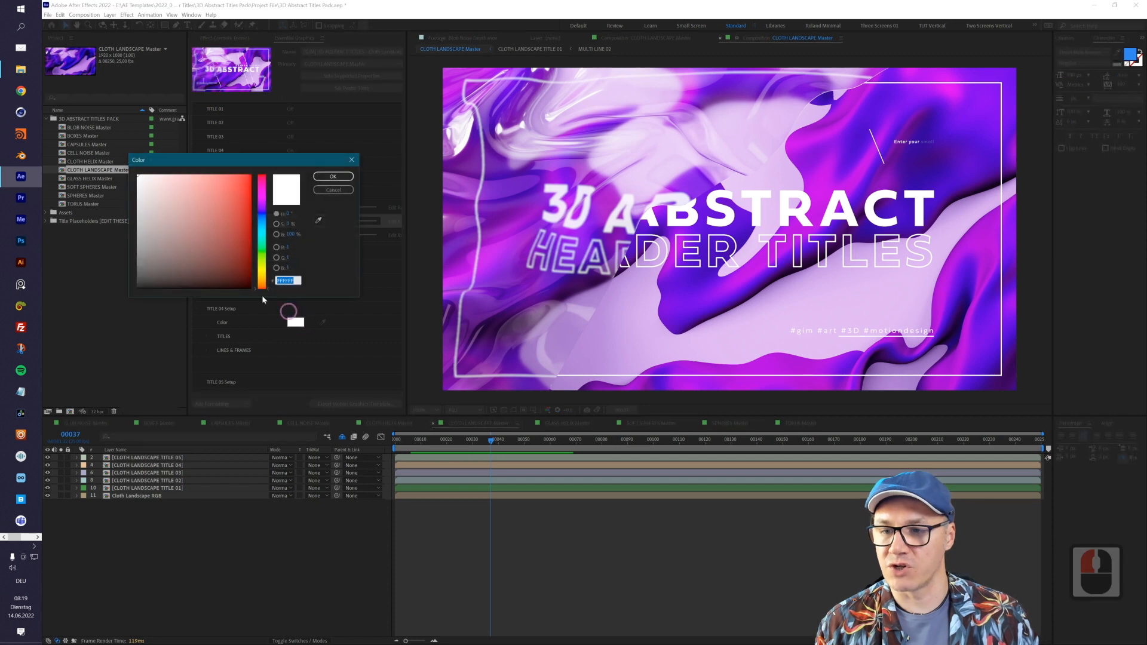
left_click(251, 182)
left_click(336, 178)
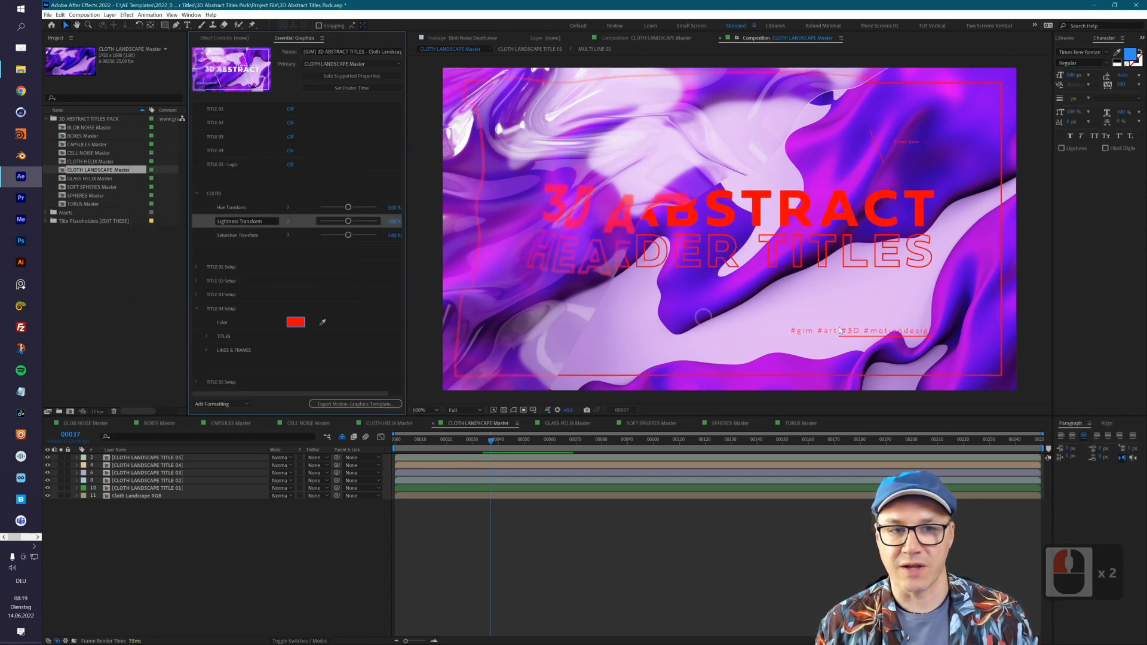
double_click(301, 334)
key("ctrl+z")
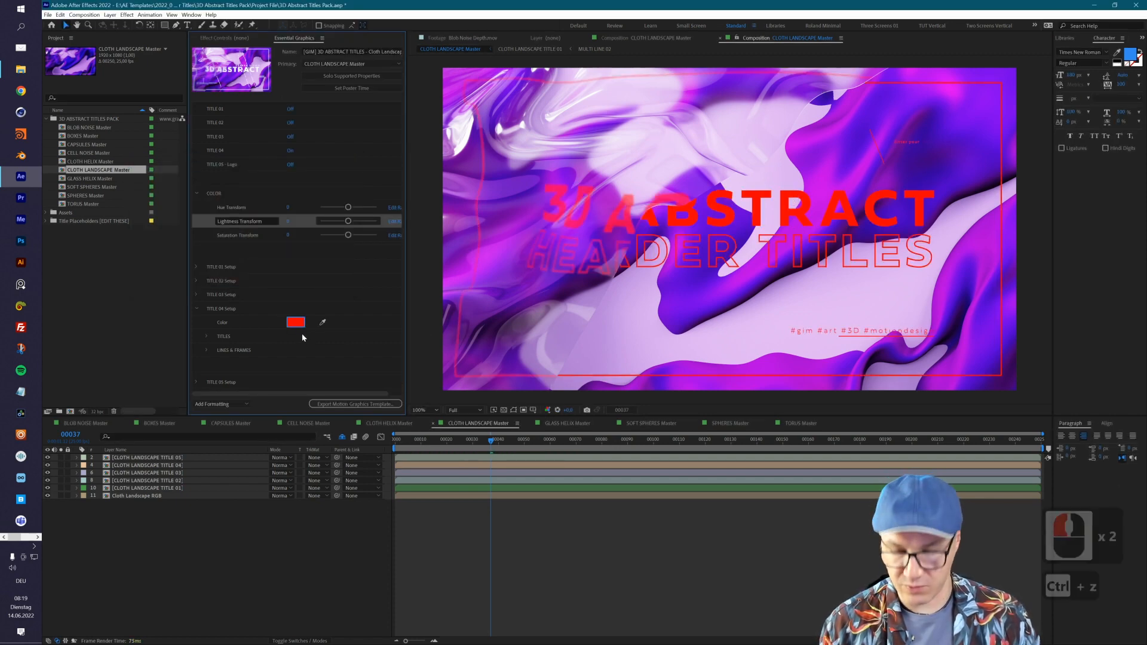
- Expand the TITLES settings of TITLE 04 Setup and change the MAIN TITLE 01 text to "YOUR TITLE"
left_click(205, 336)
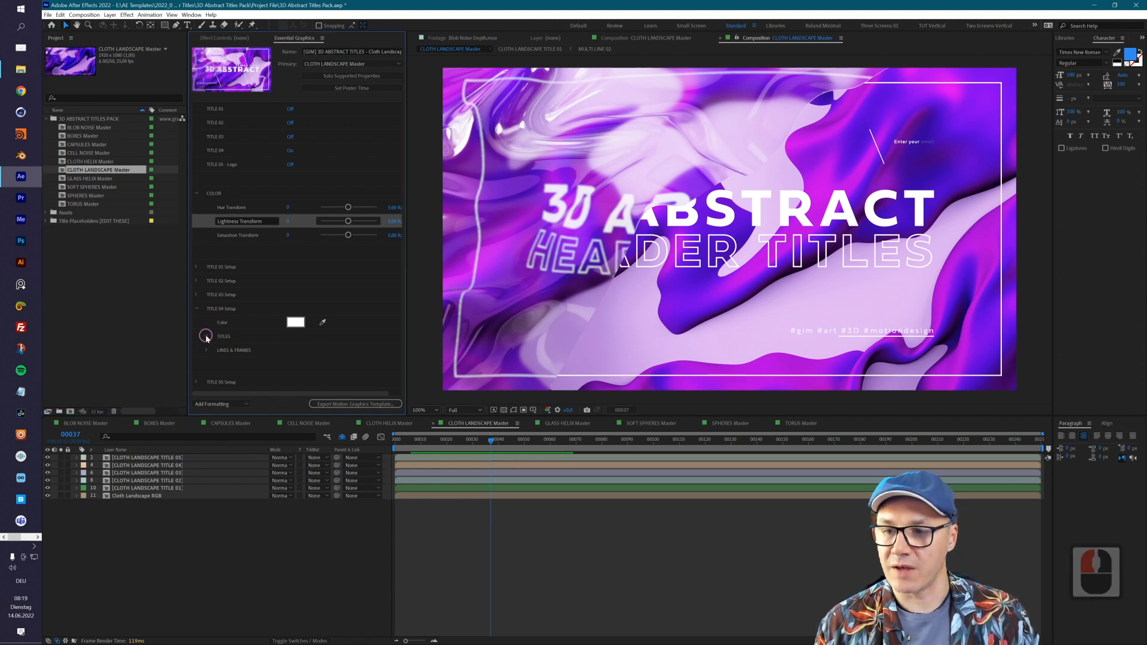
scroll(203, 331, "down", 1)
scroll(398, 214, "down", 5)
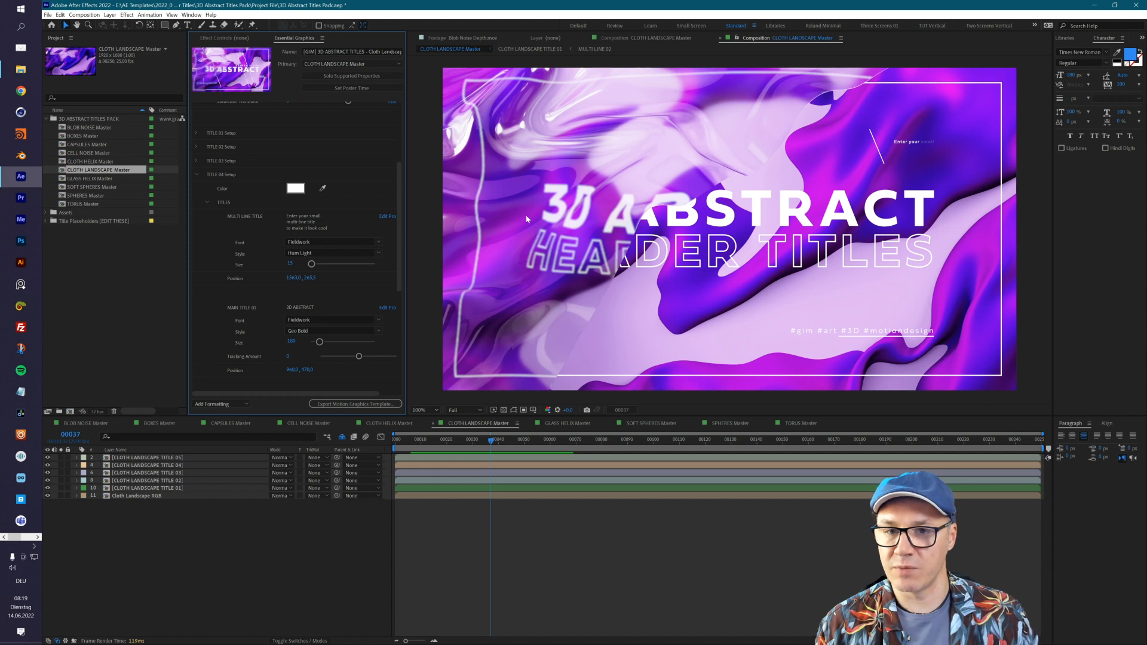
double_click(300, 309)
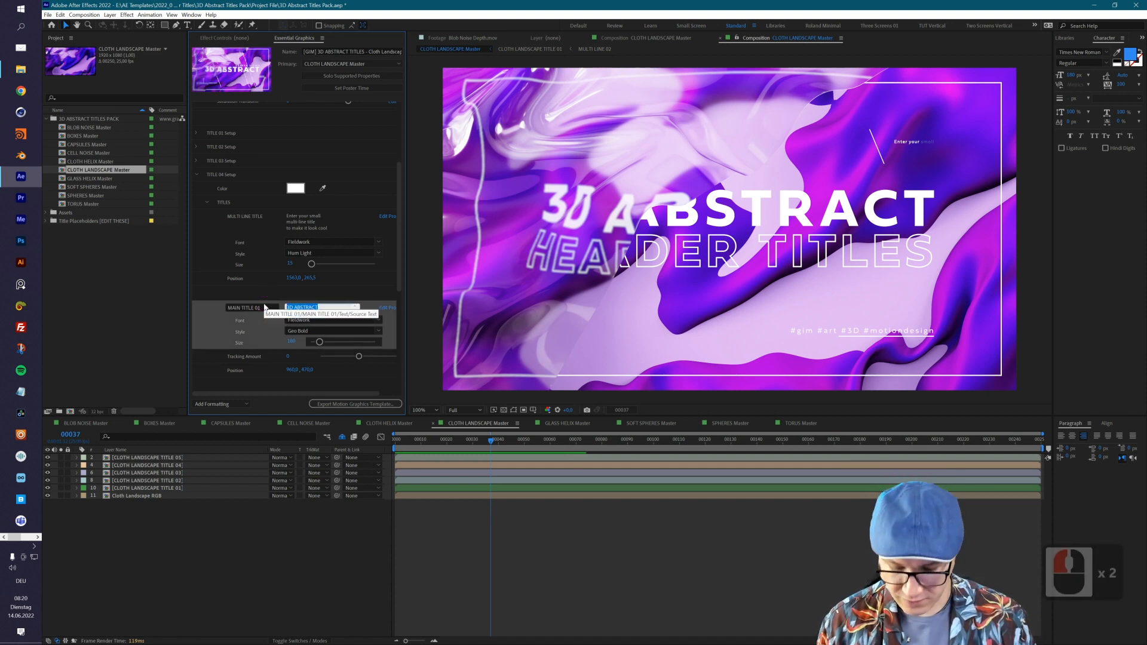
type("YOUR TITLE")
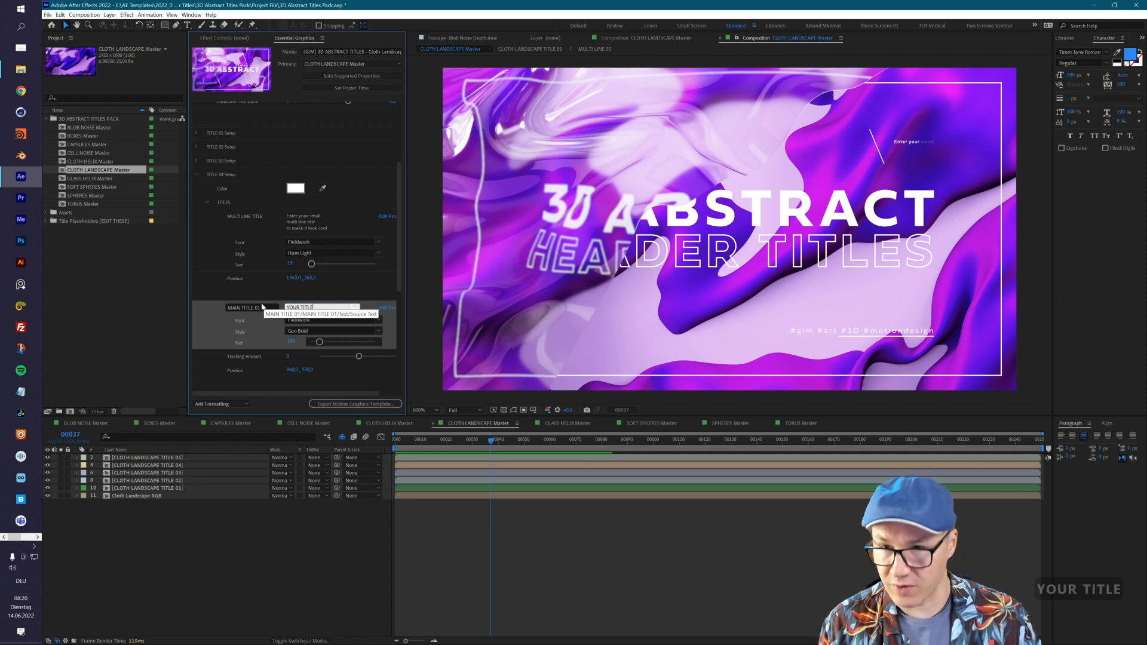
left_click(212, 329)
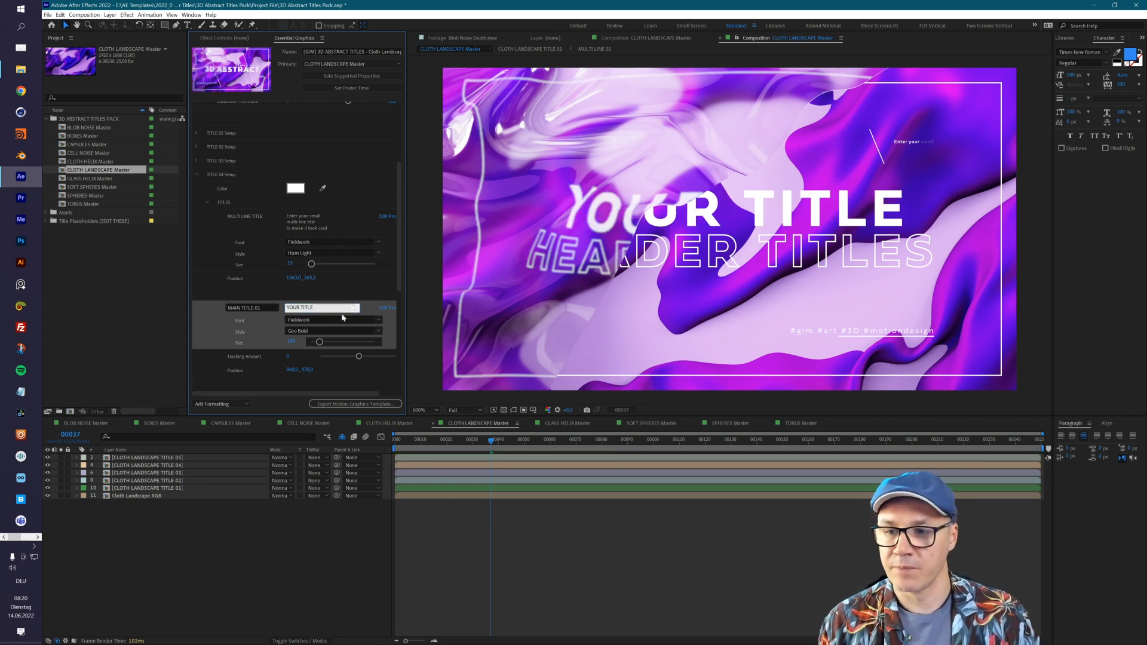
- Try a size of 90 for MAIN TITLE 01 and set it back to 180
left_click(293, 345)
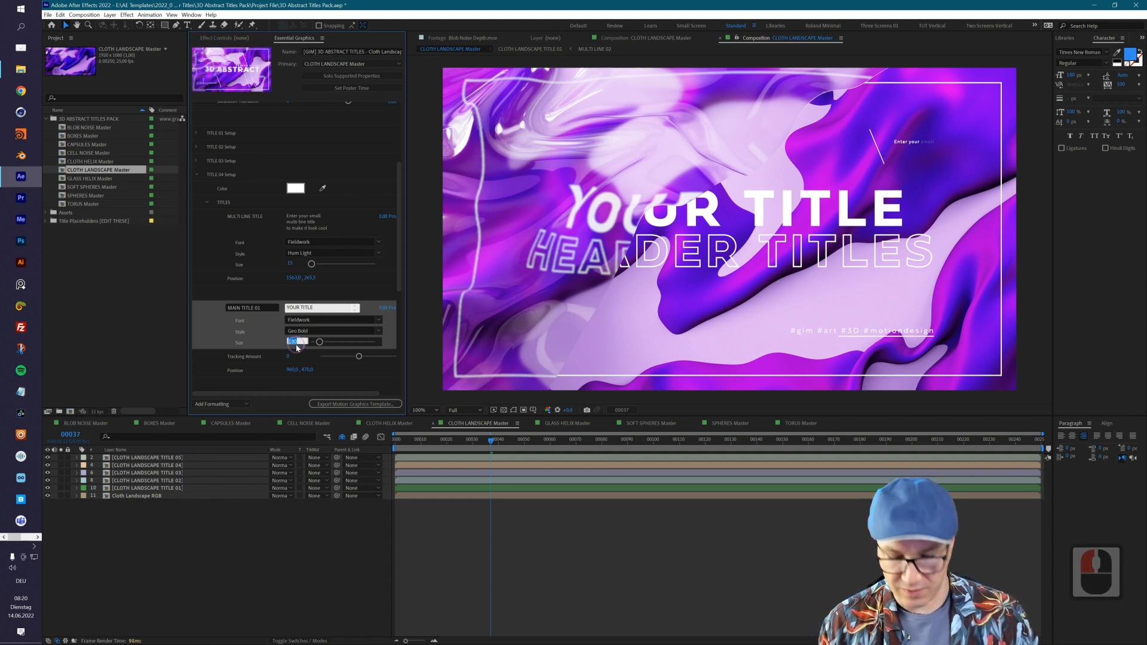
type("90")
key("Return")
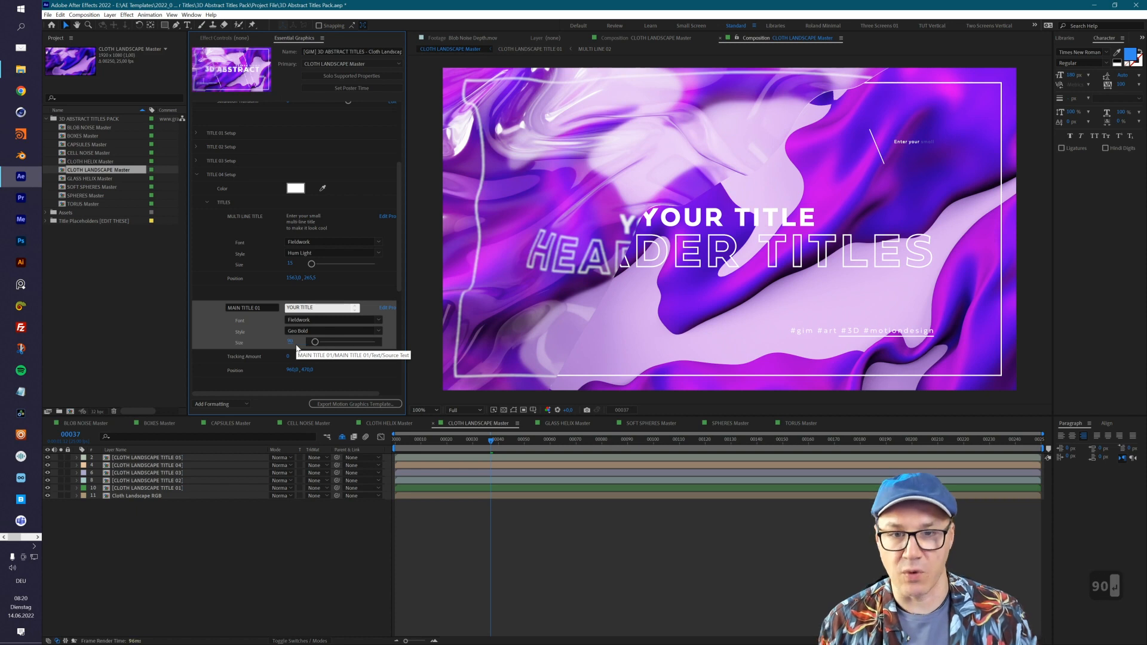
left_click(291, 341)
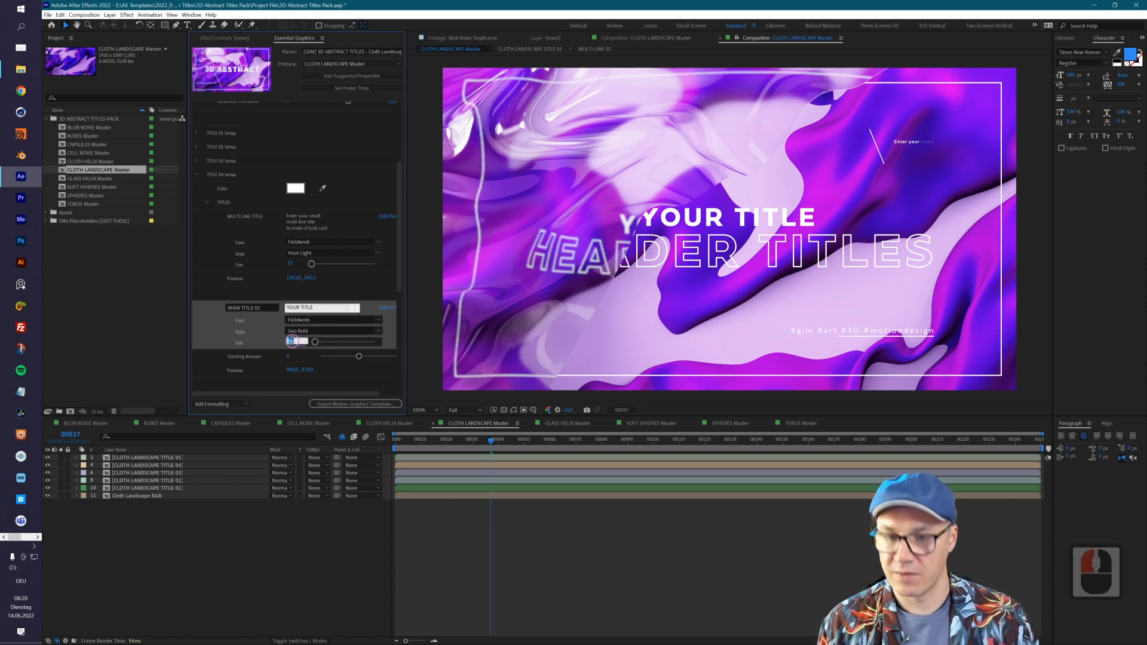
type("180")
key("Return")
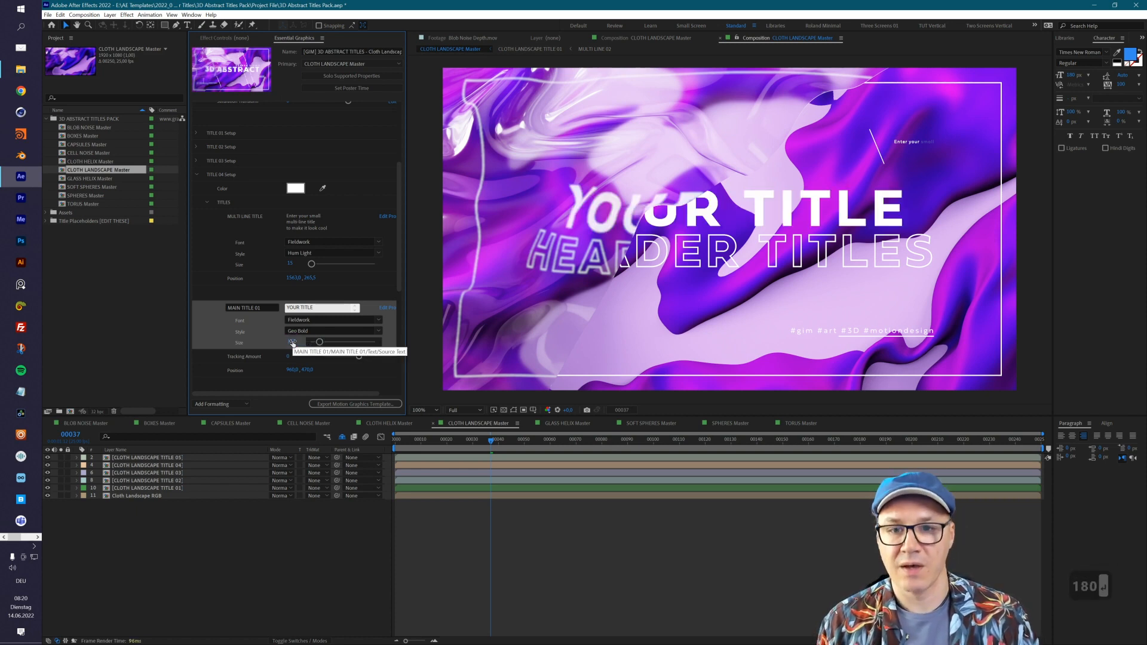
- Try a size of 300 for MAIN TITLE 01 and return it to 180
left_click(292, 342)
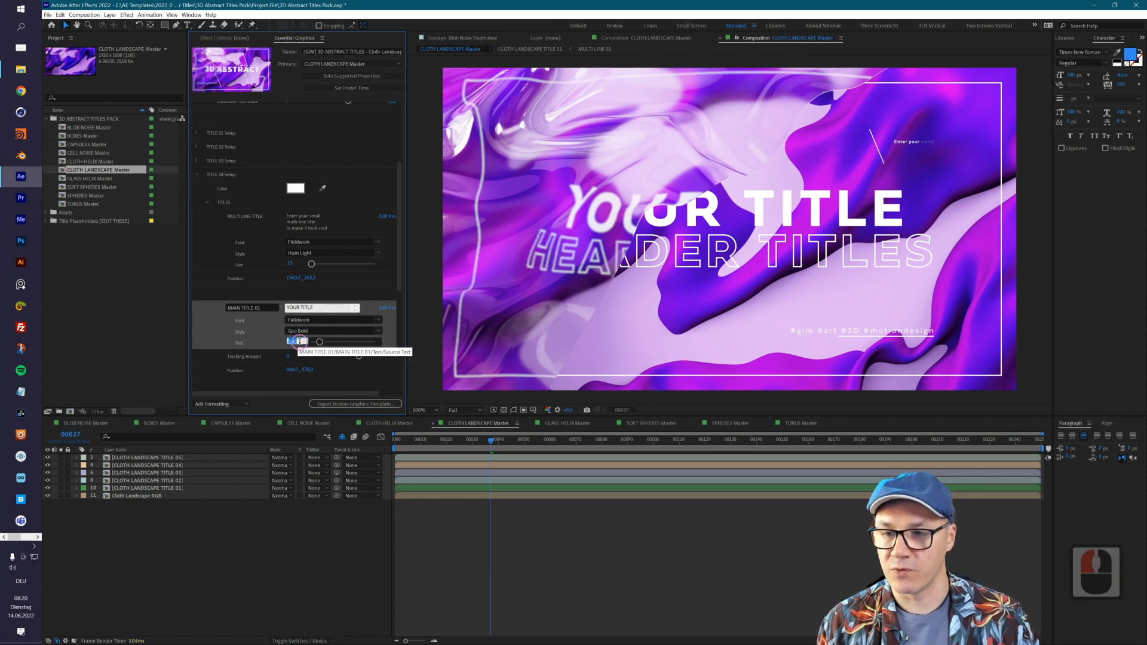
type("300")
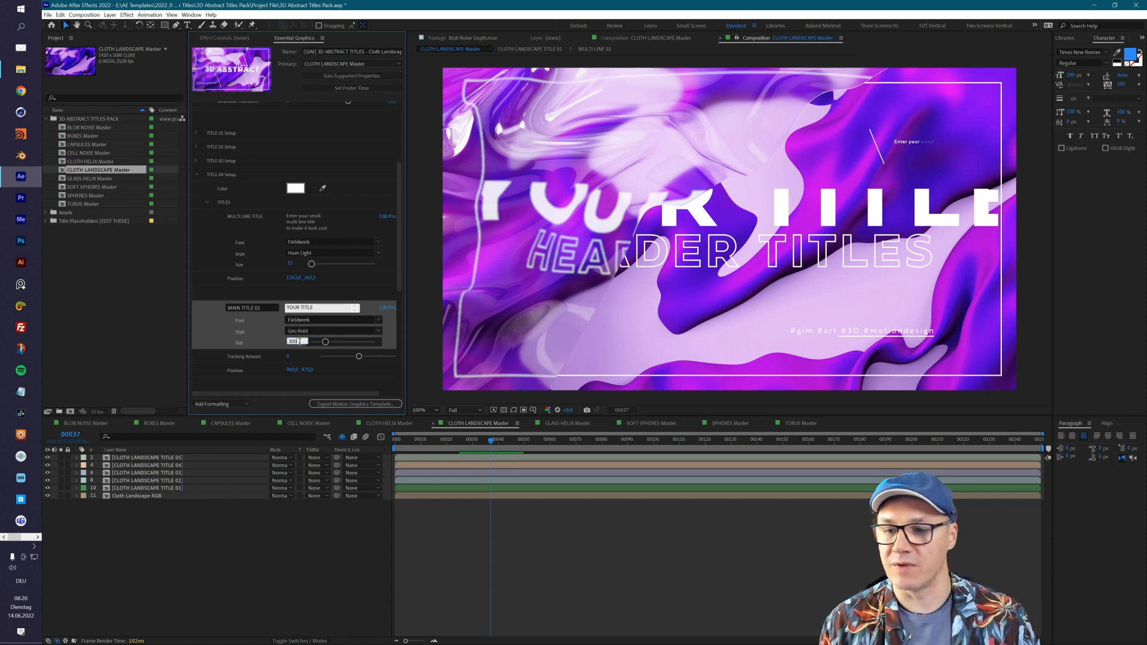
left_click(299, 342)
left_click_drag(306, 341, 256, 343)
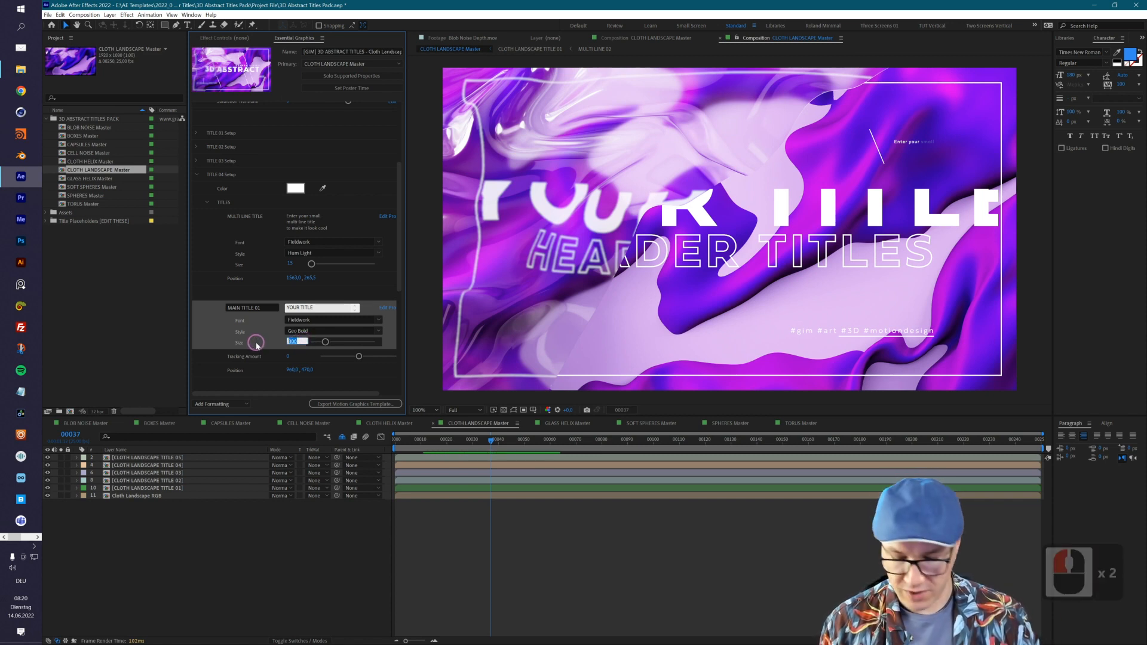
type("180")
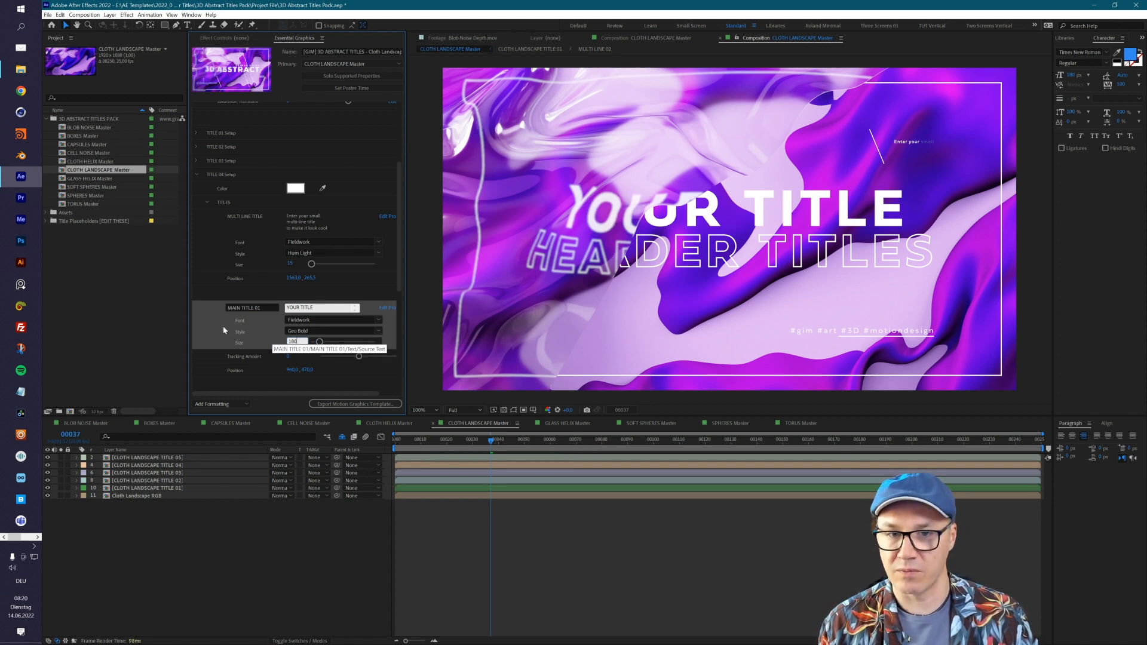
- Set the MAIN TITLE 01 Tracking Amount to 20
scroll(286, 311, "down", 2)
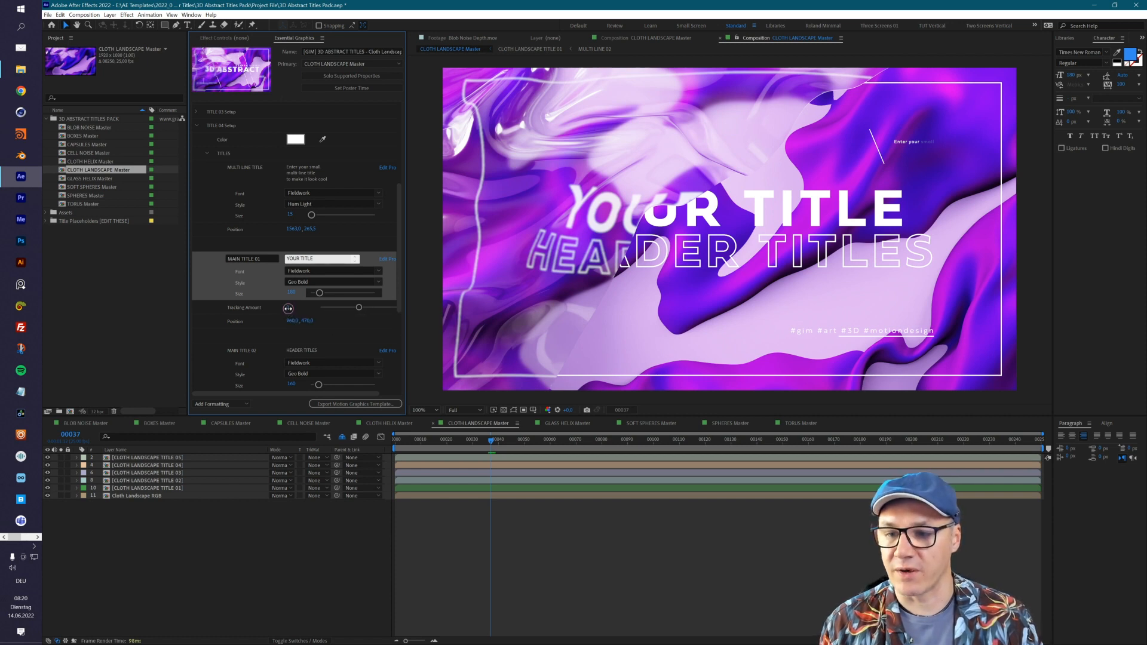
left_click(288, 307)
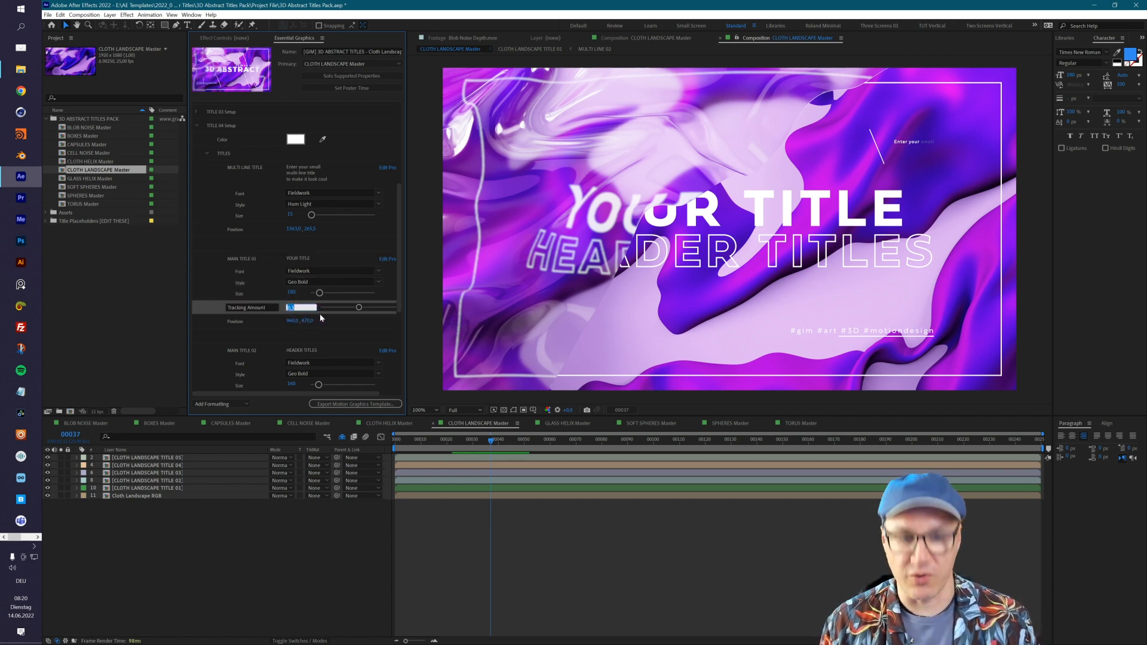
type("20")
key("Return")
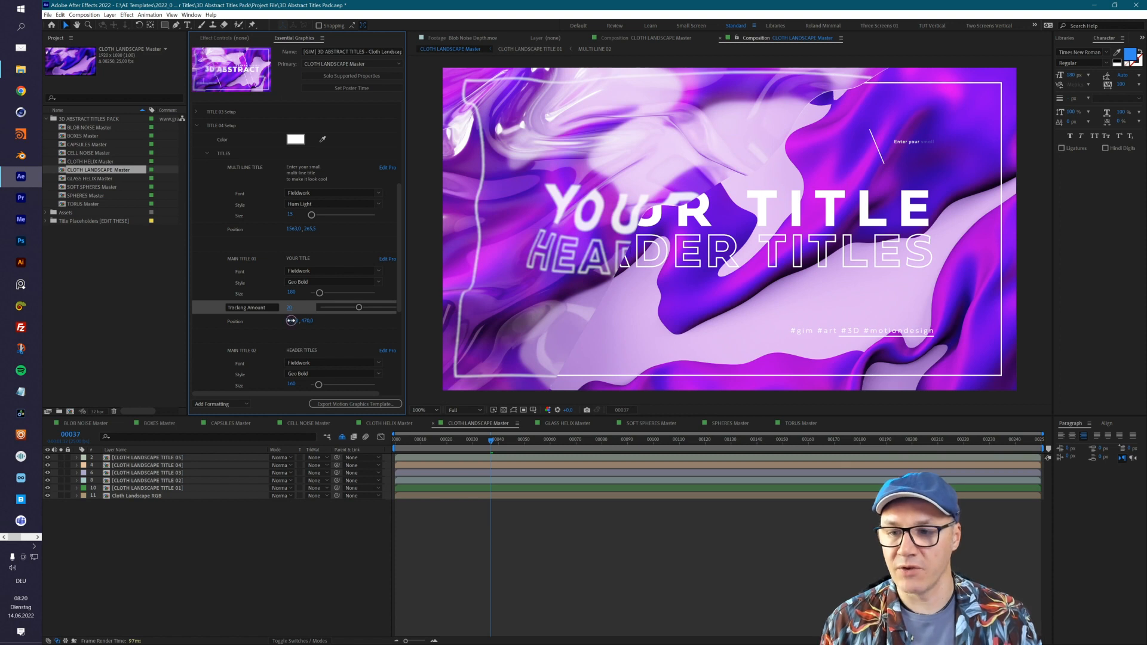
- Try shifting MAIN TITLE 01 to the left and reset its horizontal position to 960
left_click(246, 321)
left_click_drag(291, 322, 246, 322)
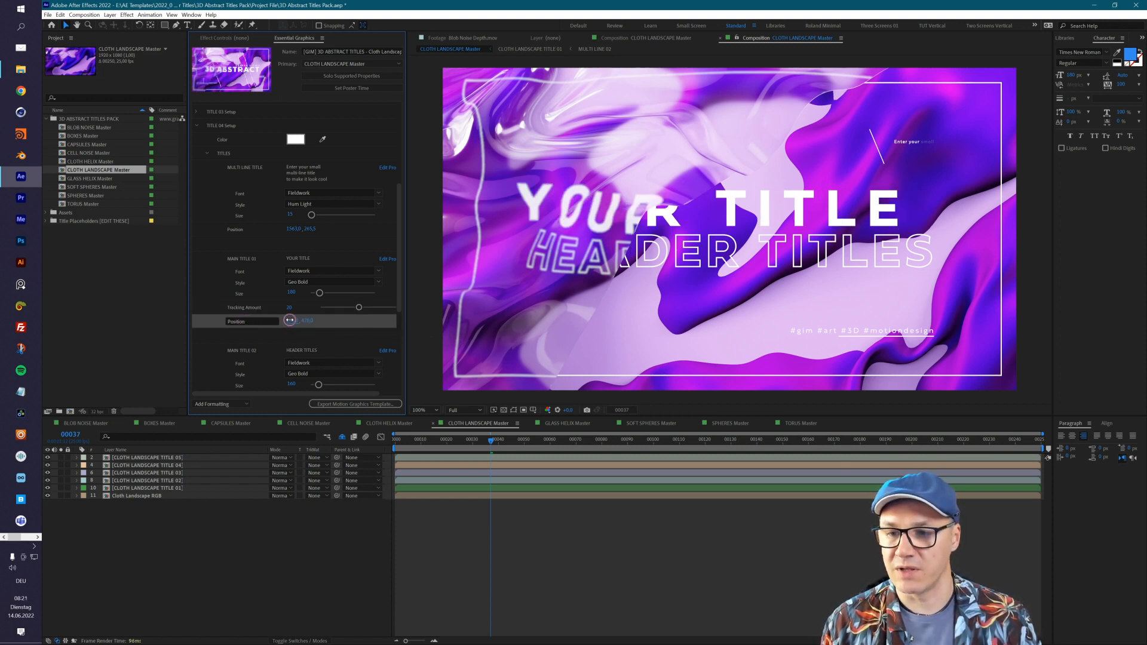
left_click(290, 320)
type("960")
key("Return")
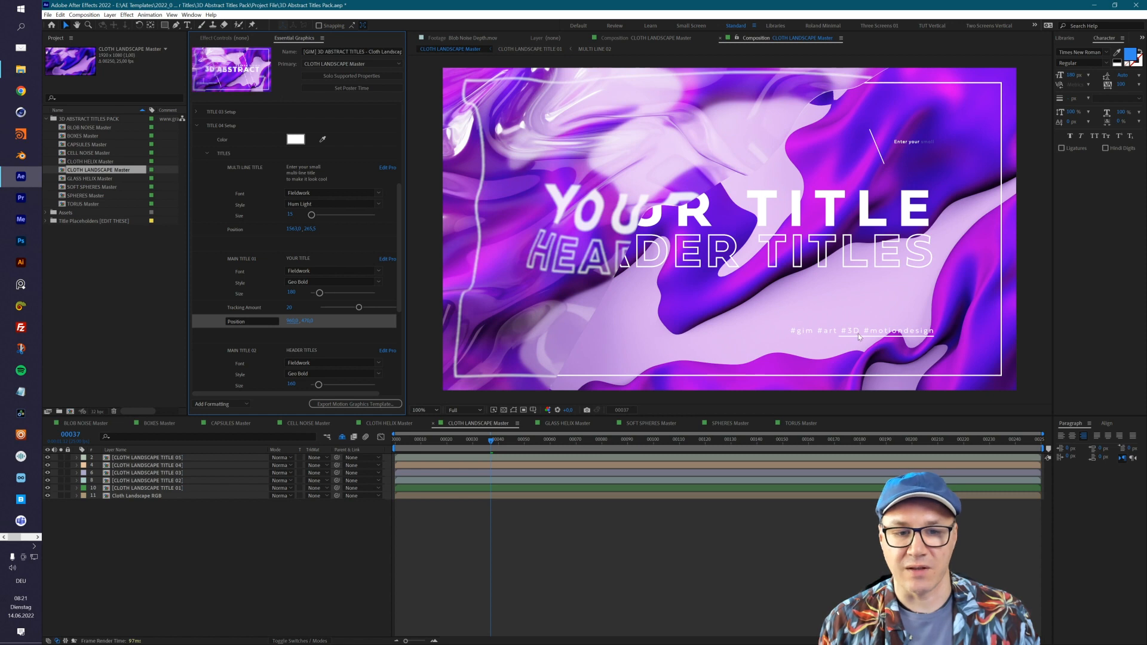
- Move the playhead to frame 84, collapse the TITLES settings of TITLE 04 Setup and expand LINES & FRAMES
scroll(414, 277, "down", 5)
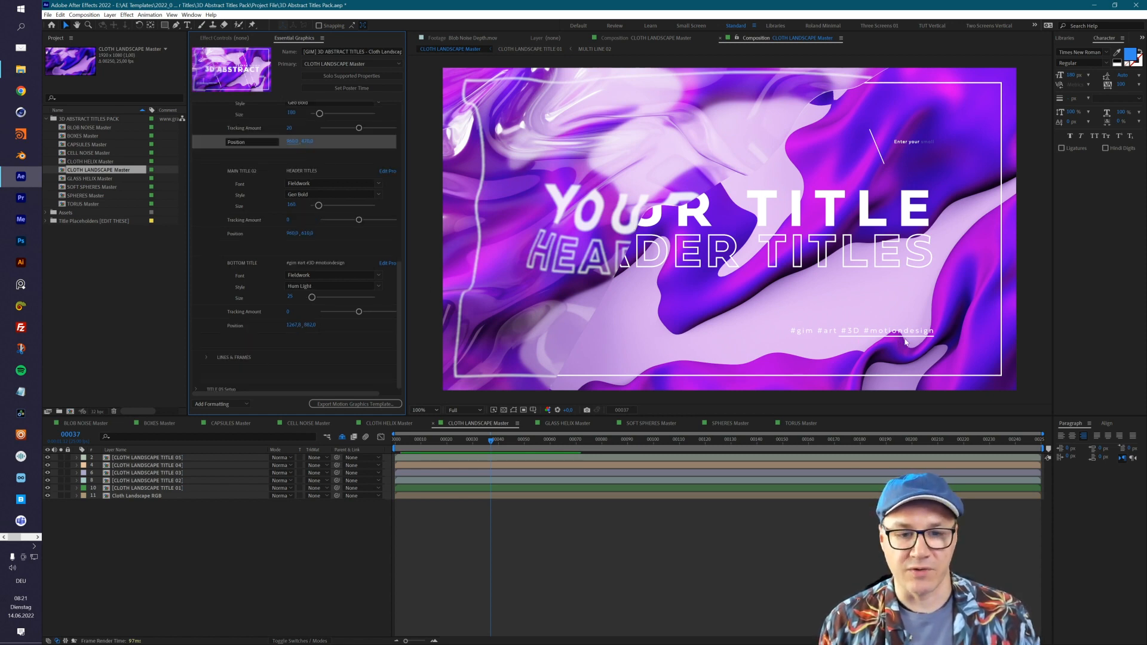
left_click_drag(489, 448, 613, 466)
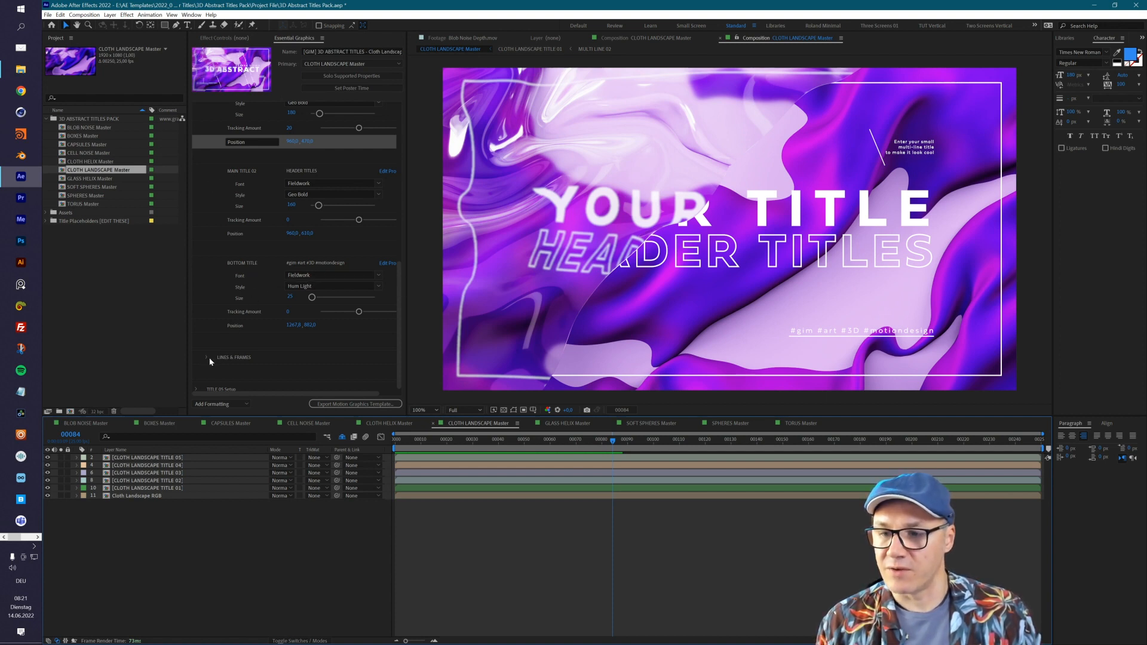
left_click_drag(393, 307, 406, 203)
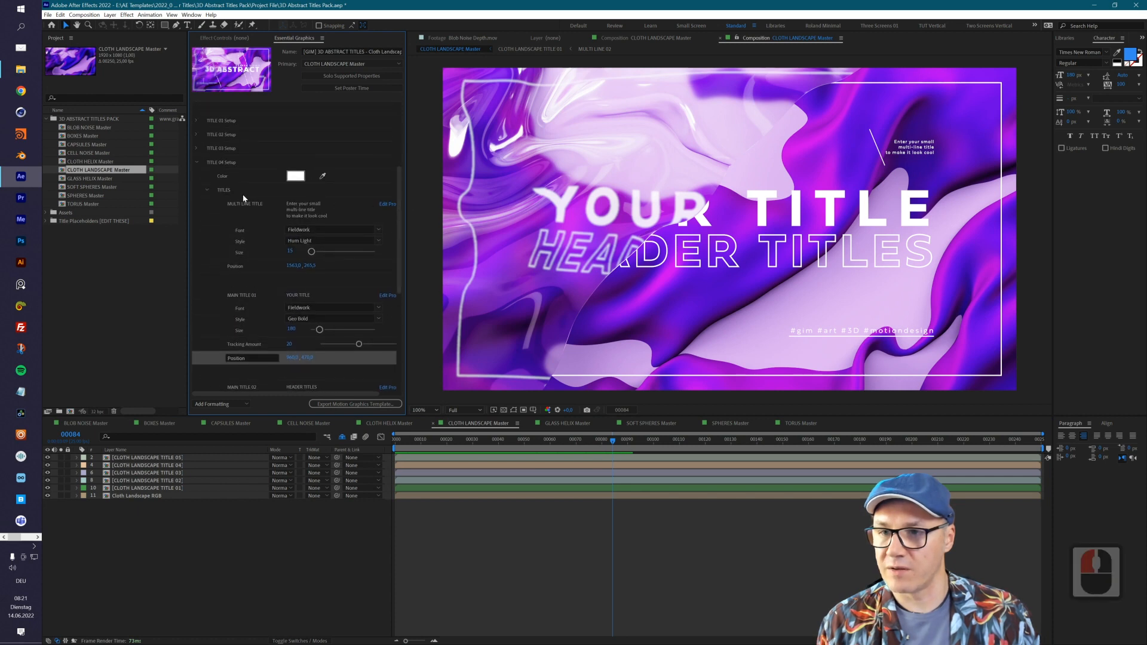
left_click(207, 190)
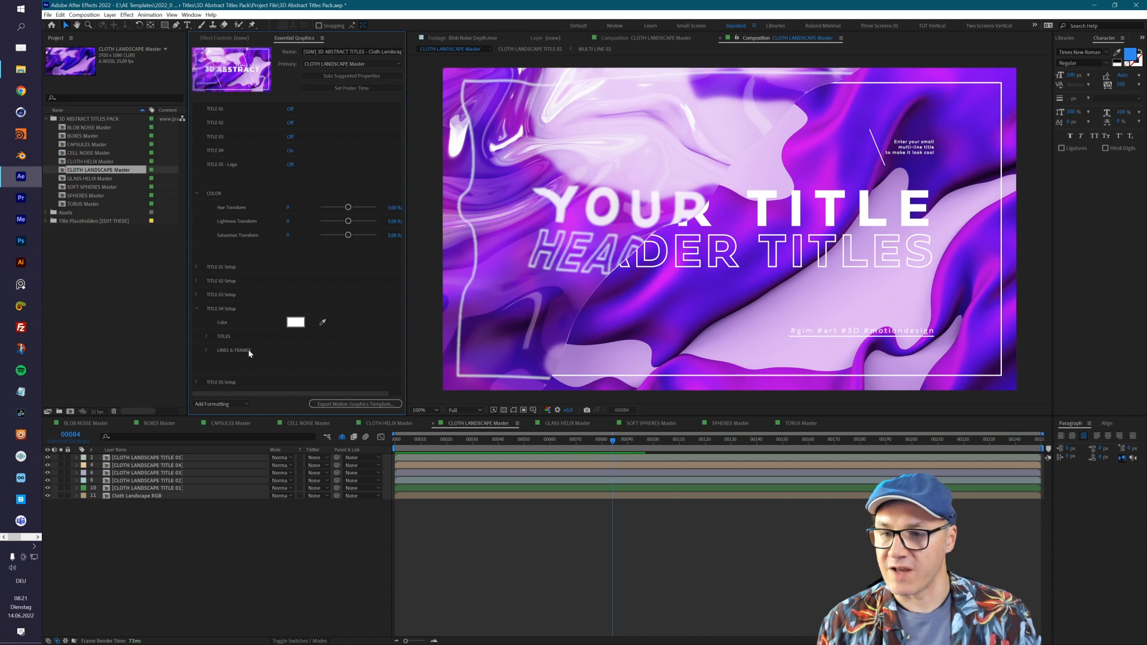
left_click(206, 350)
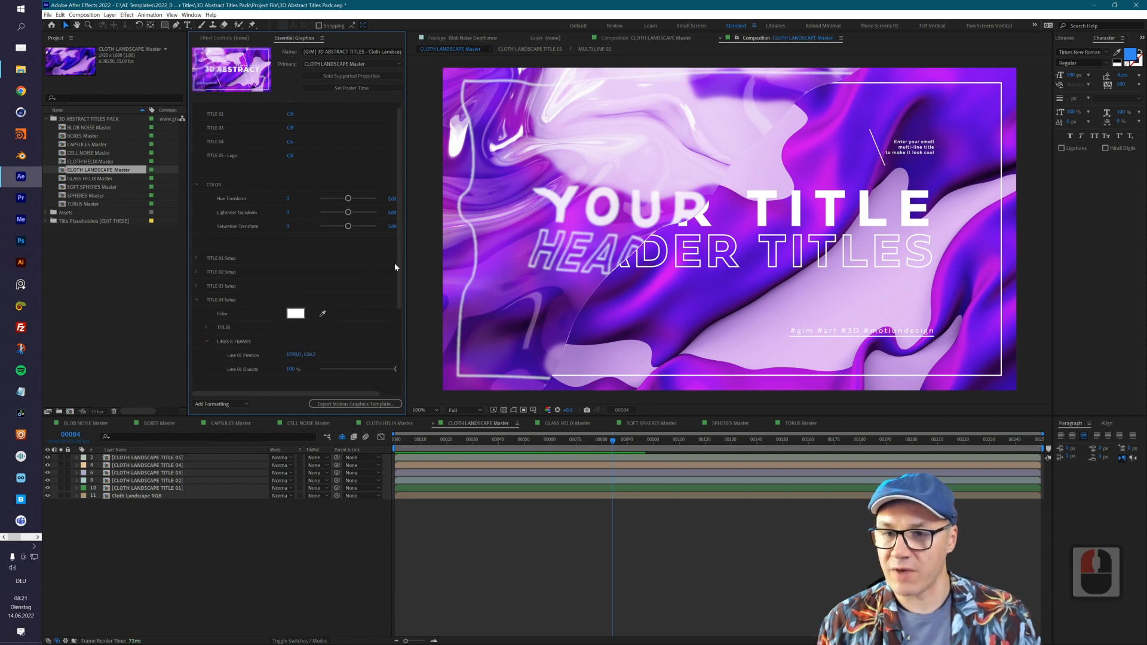
scroll(394, 266, "down", 4)
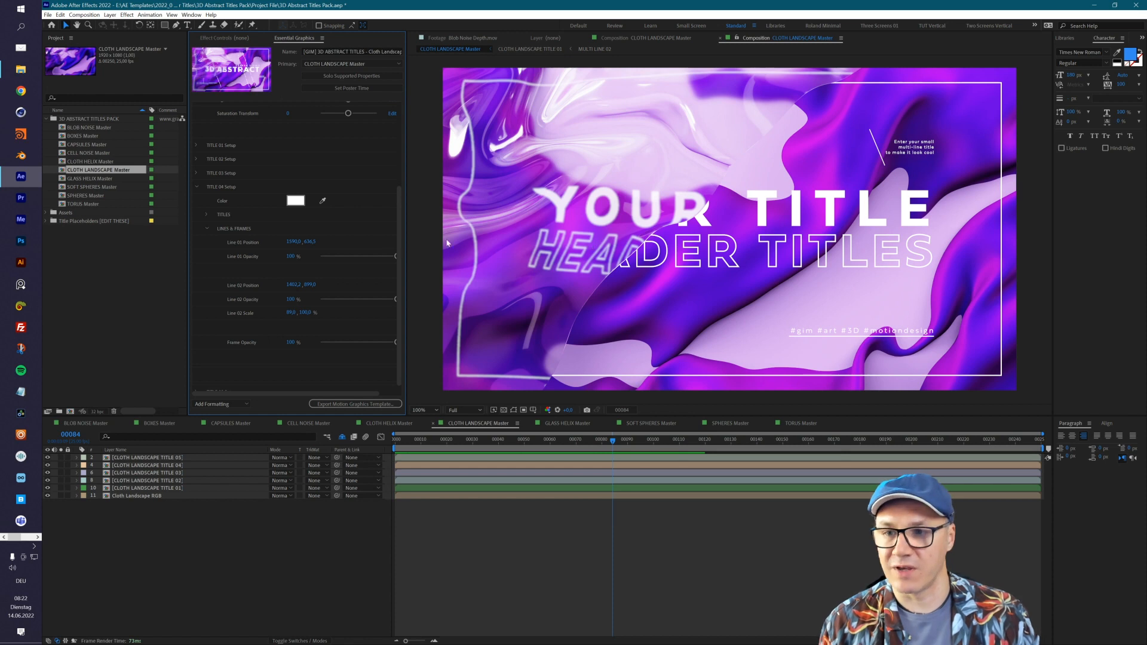
- Try 0% opacity on Line 01 and Line 02 of TITLE 04 and undo both changes
left_click(292, 258)
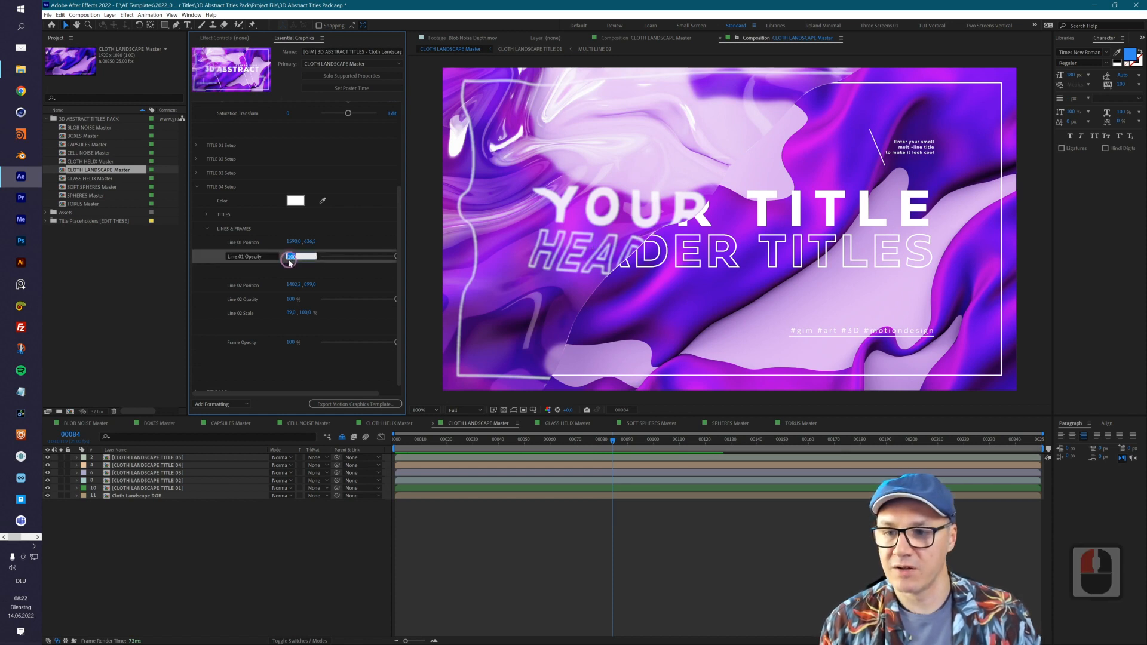
type("0")
left_click(235, 270)
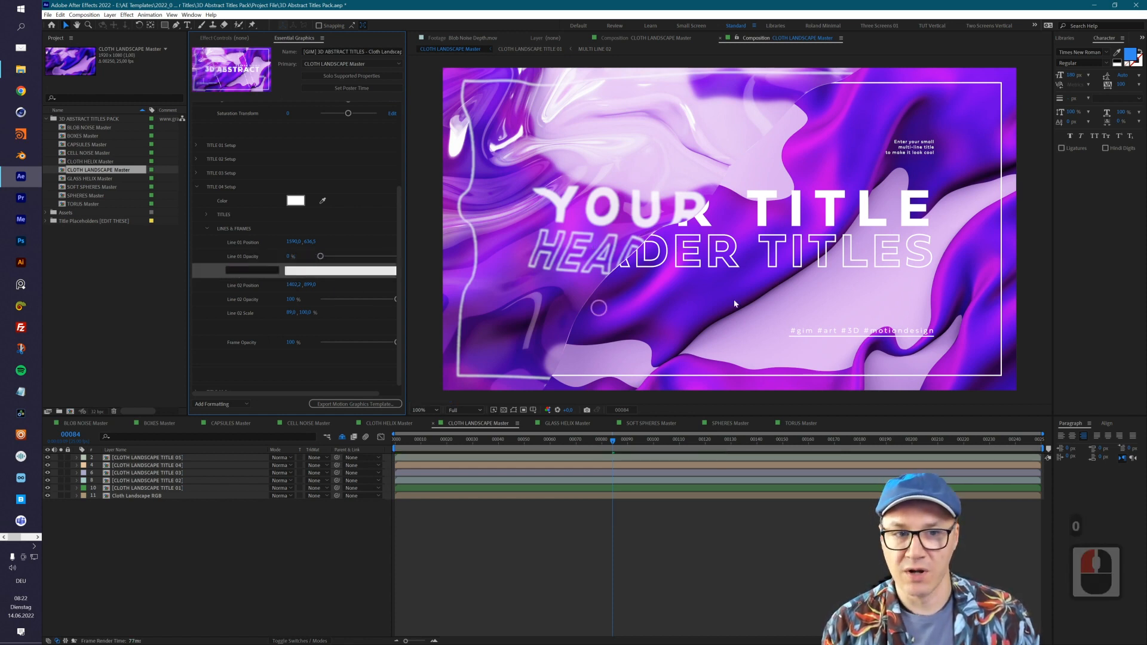
left_click(291, 299)
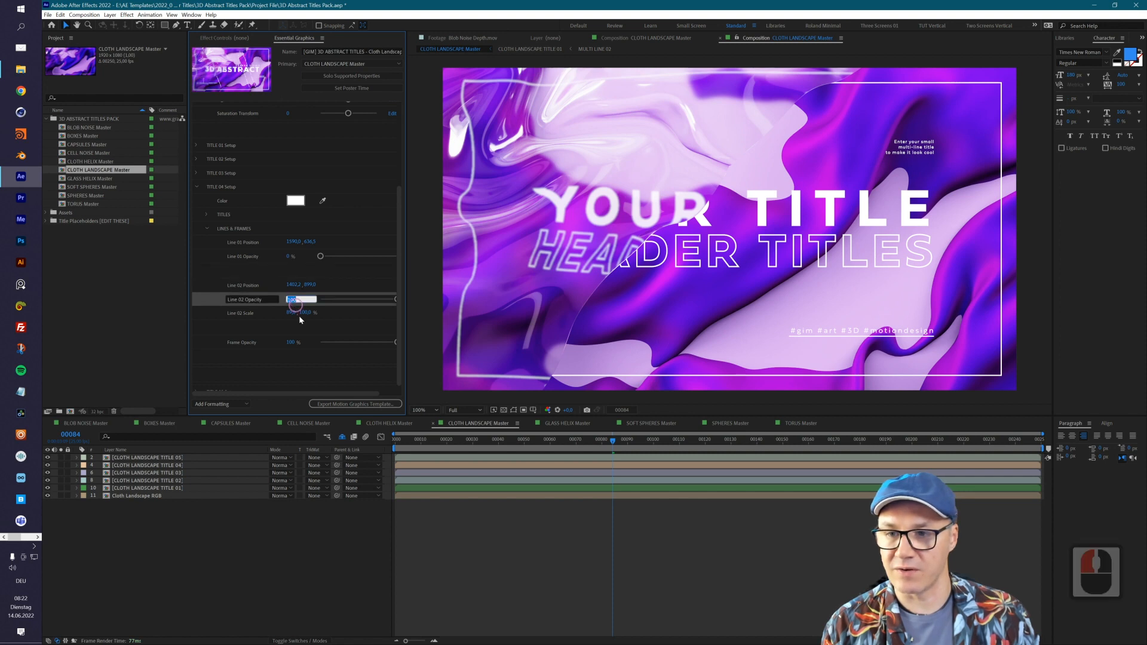
type("0")
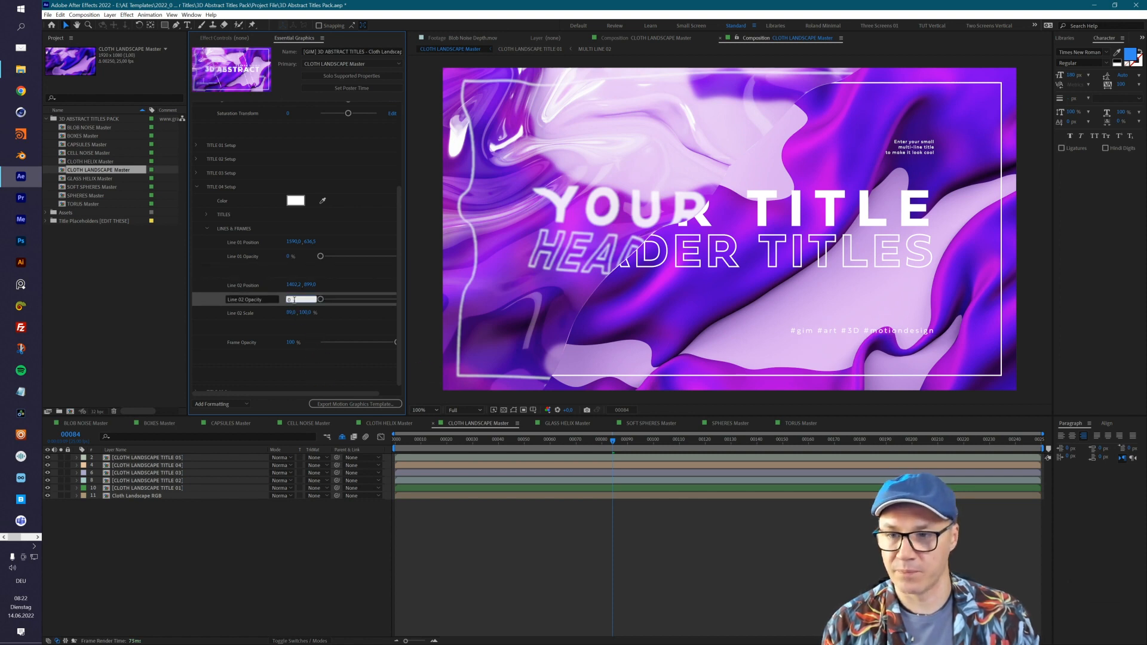
key("ctrl+z")
key("ctrl+z")
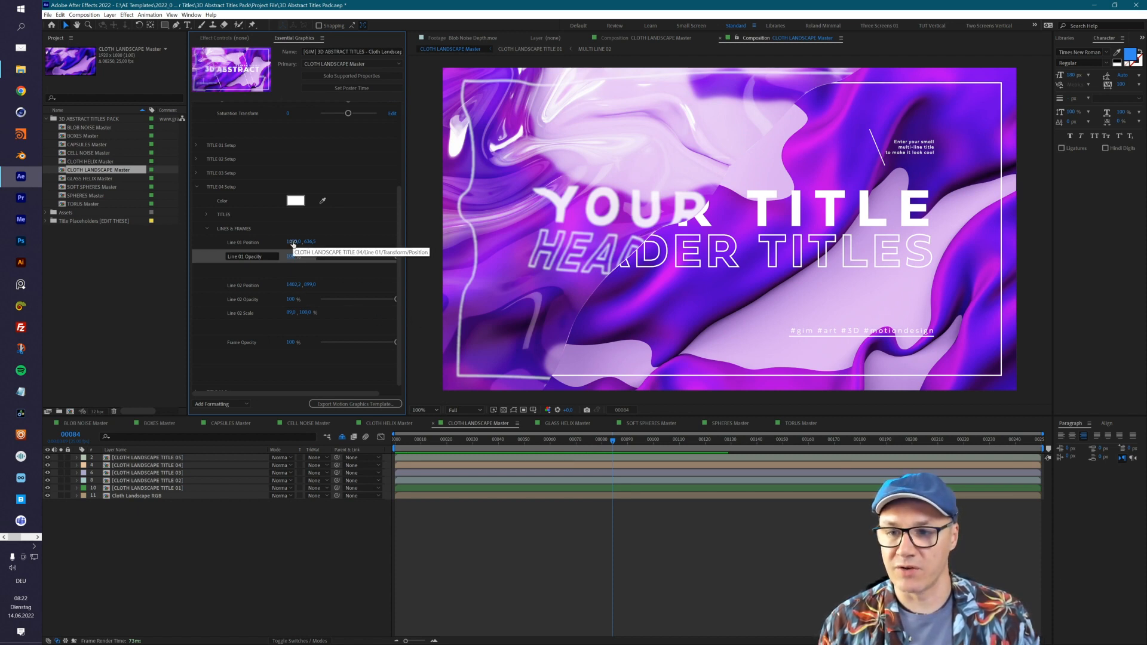
- Try moving Line 01 of TITLE 04 to the left and undo the move
left_click_drag(293, 244, 196, 240)
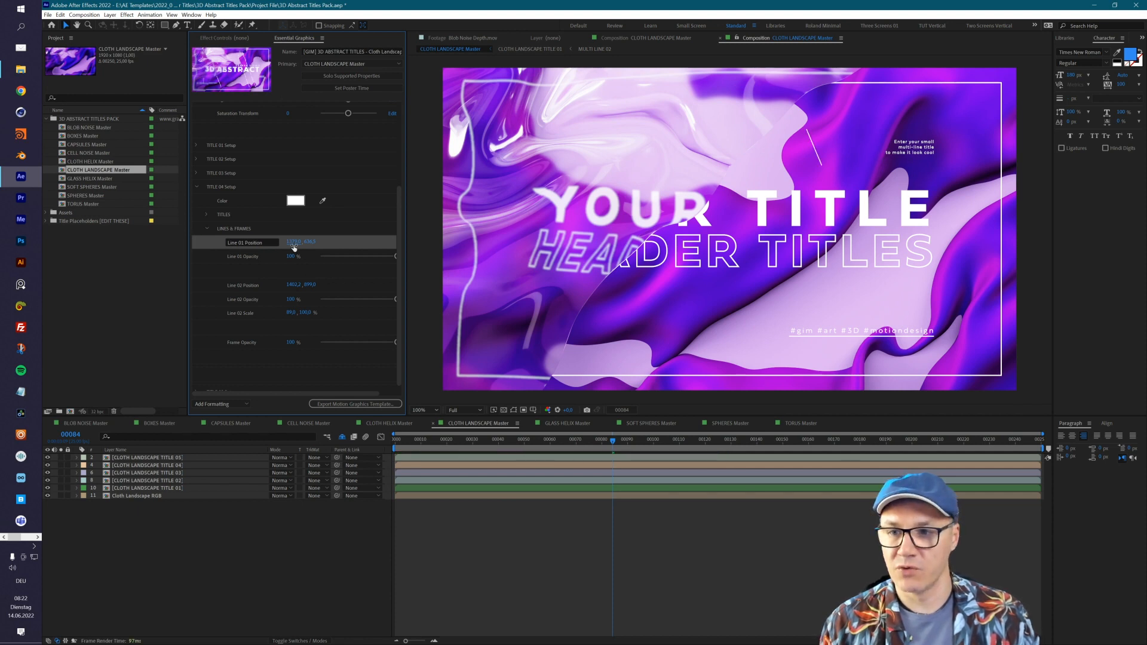
key("ctrl+z")
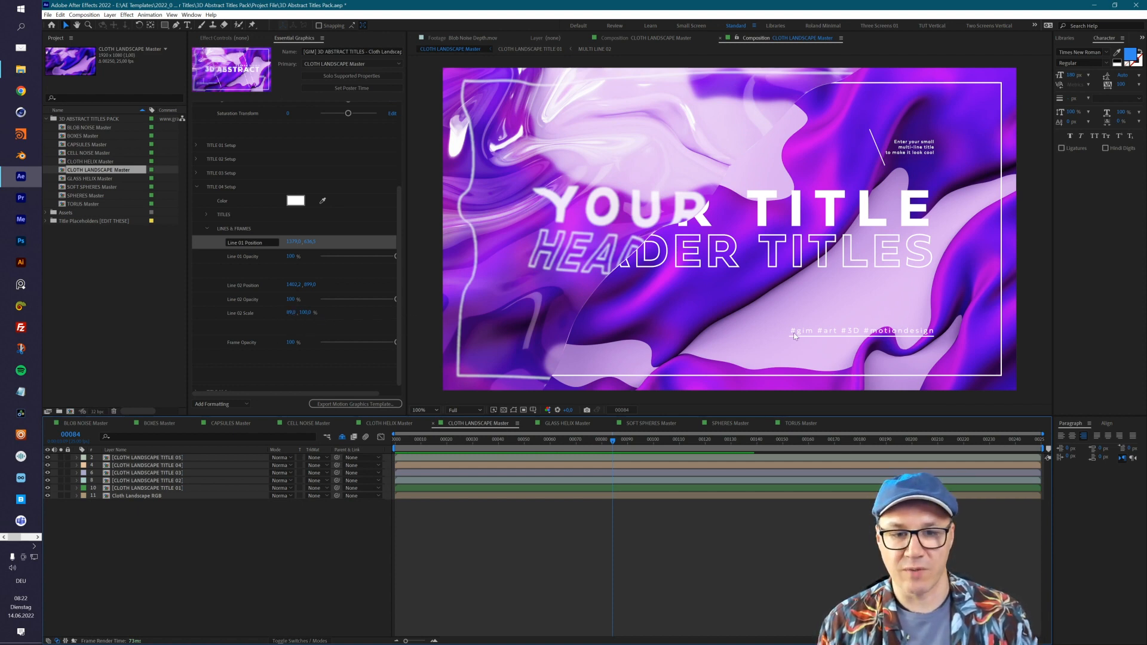
- Try reducing the Line 02 Scale of TITLE 04 and undo the change
left_click(290, 314)
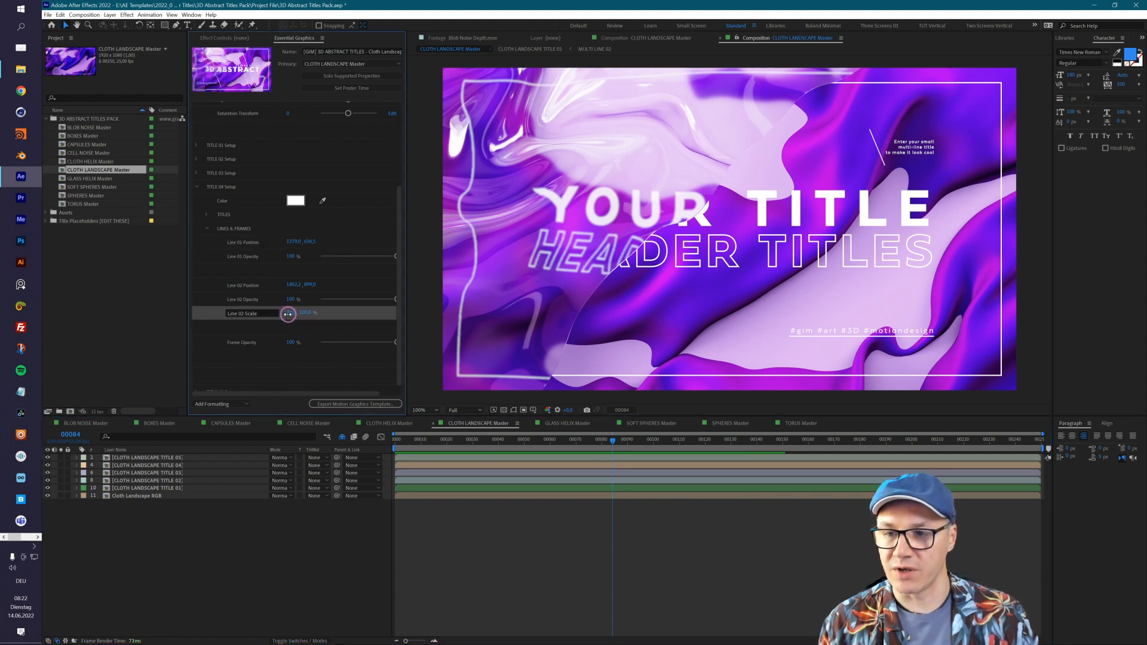
left_click_drag(278, 315, 271, 315)
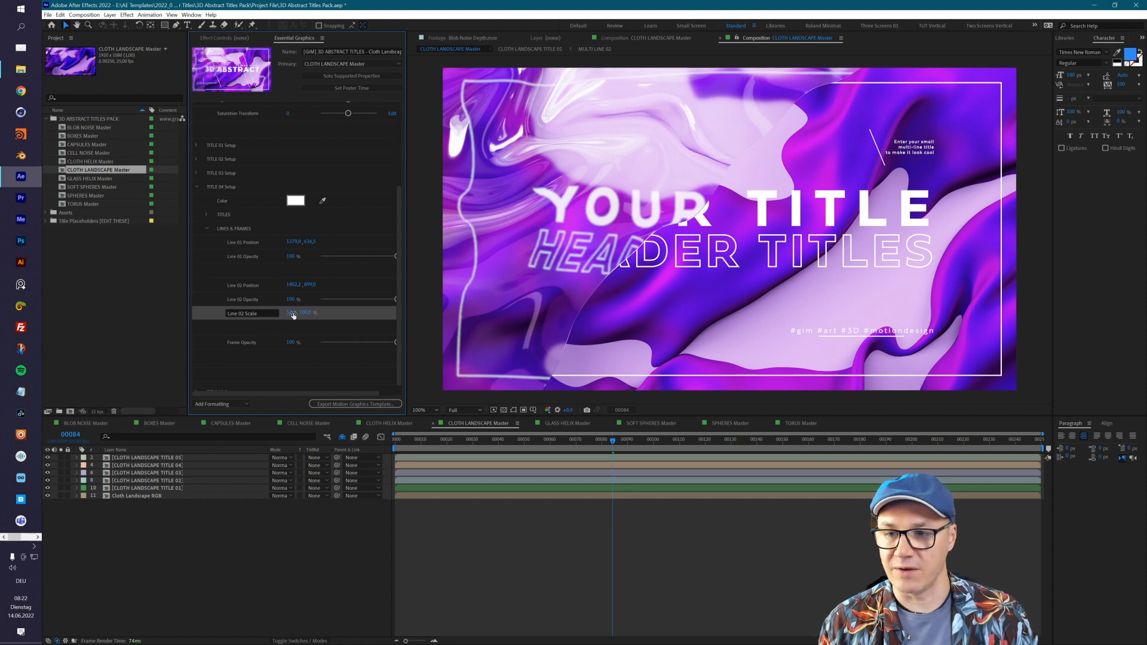
key("ctrl+z")
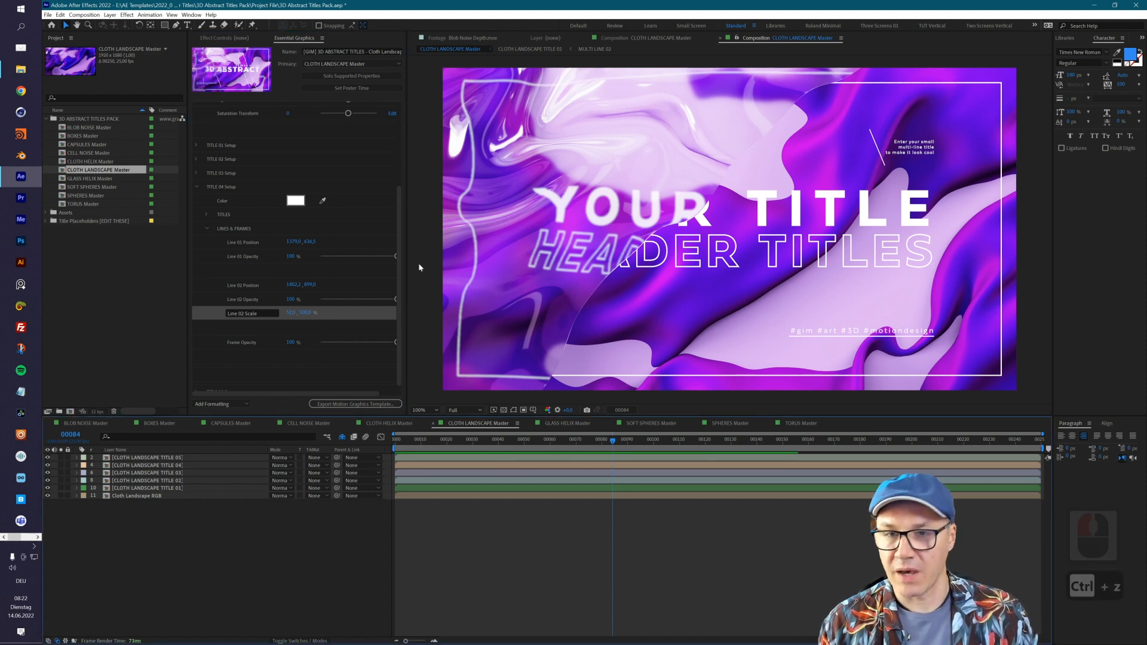
- Try 0% Frame Opacity on TITLE 04 and set it back to 100%
left_click(290, 342)
type("0")
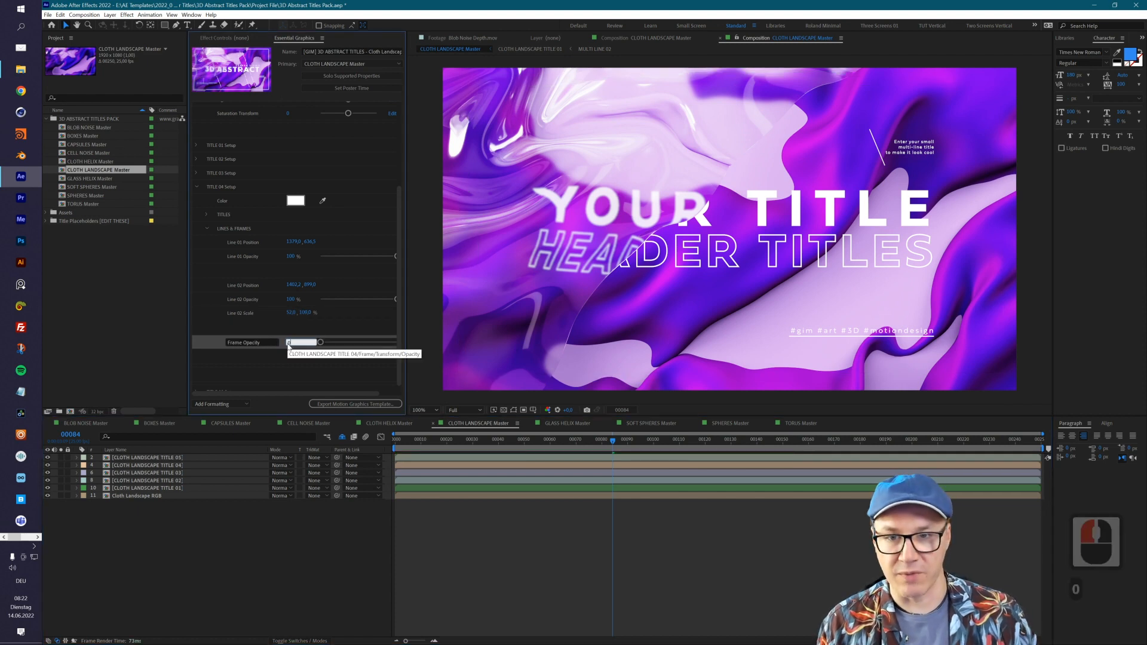
left_click(267, 345)
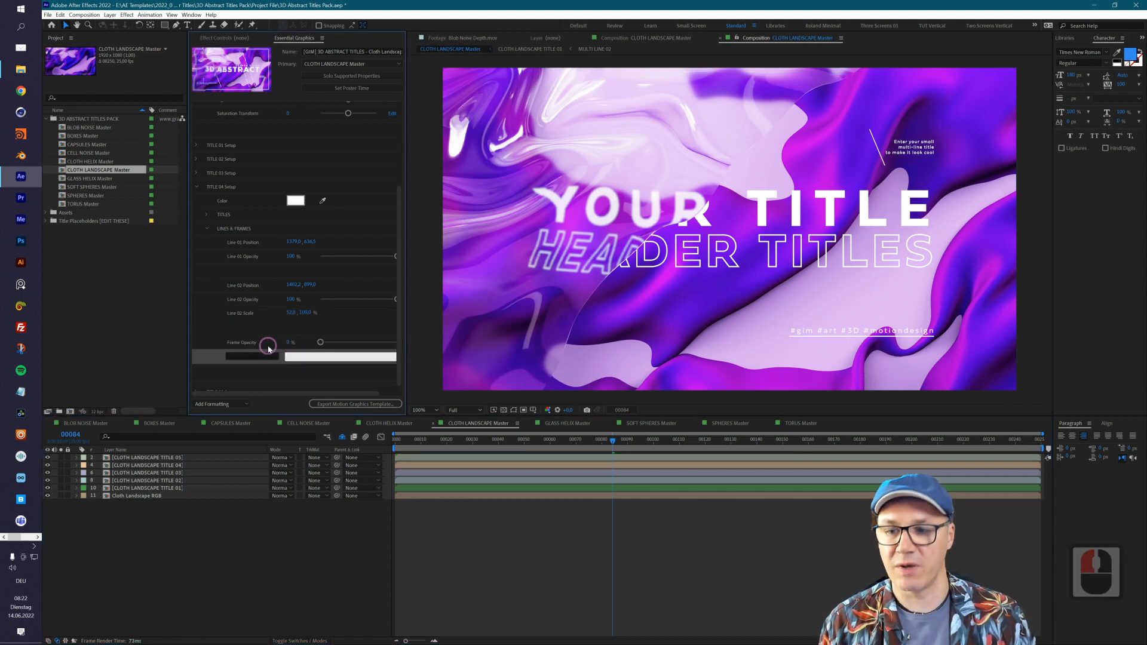
left_click(288, 343)
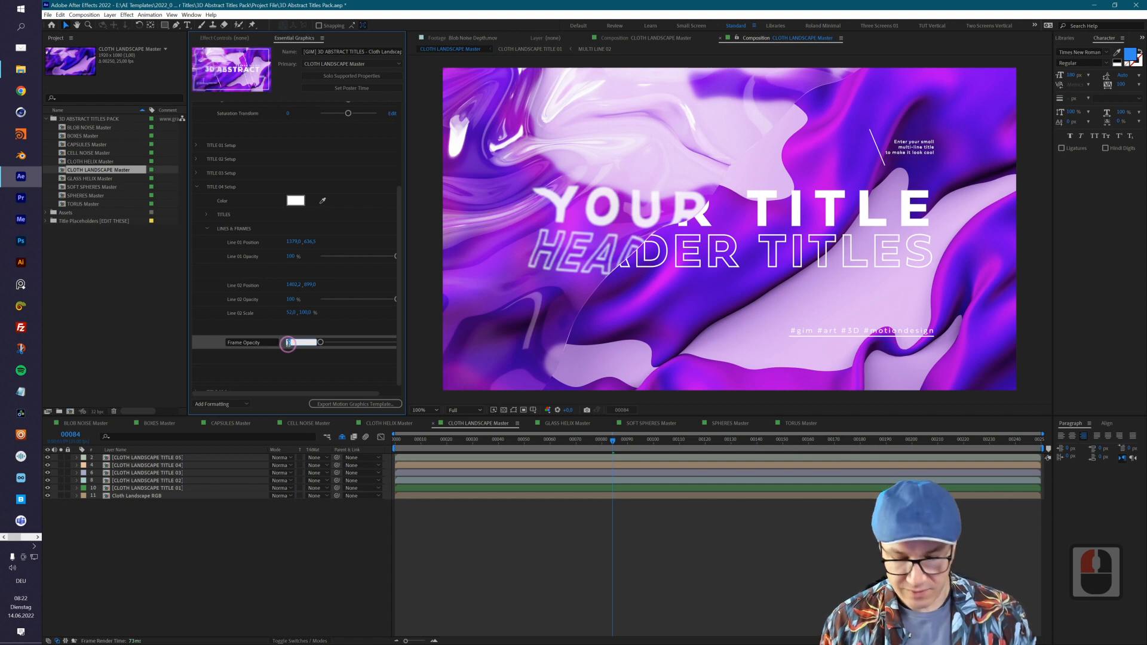
type("100")
key("Return")
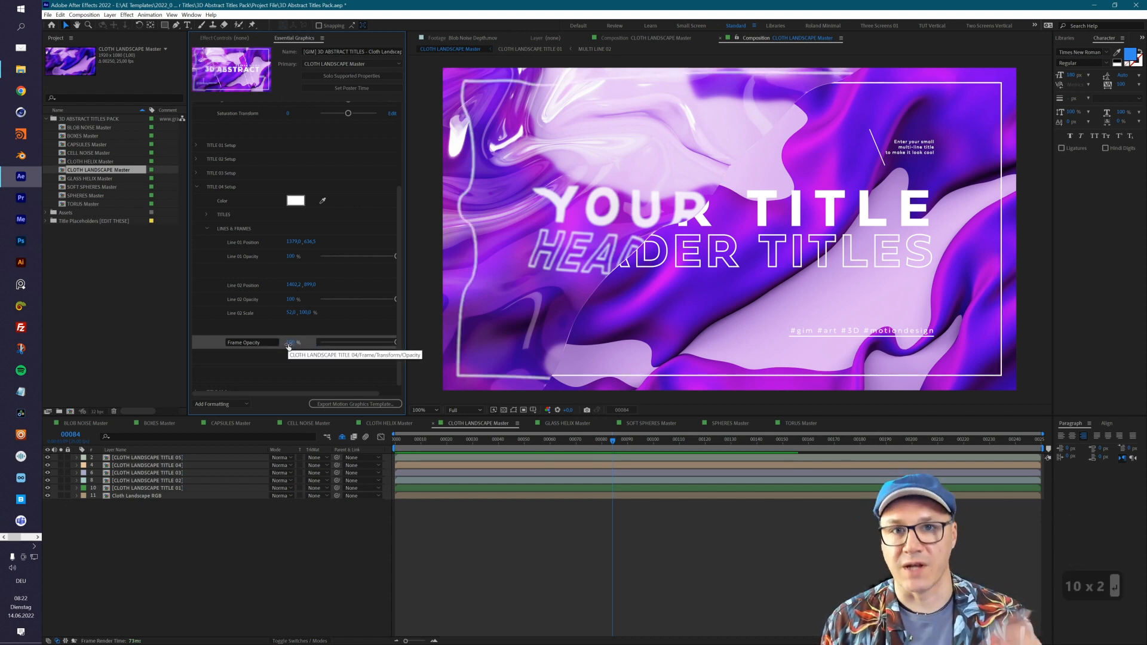
- Collapse TITLE 04 Setup, switch TITLE 04 off and switch TITLE 03 on
left_click(197, 189)
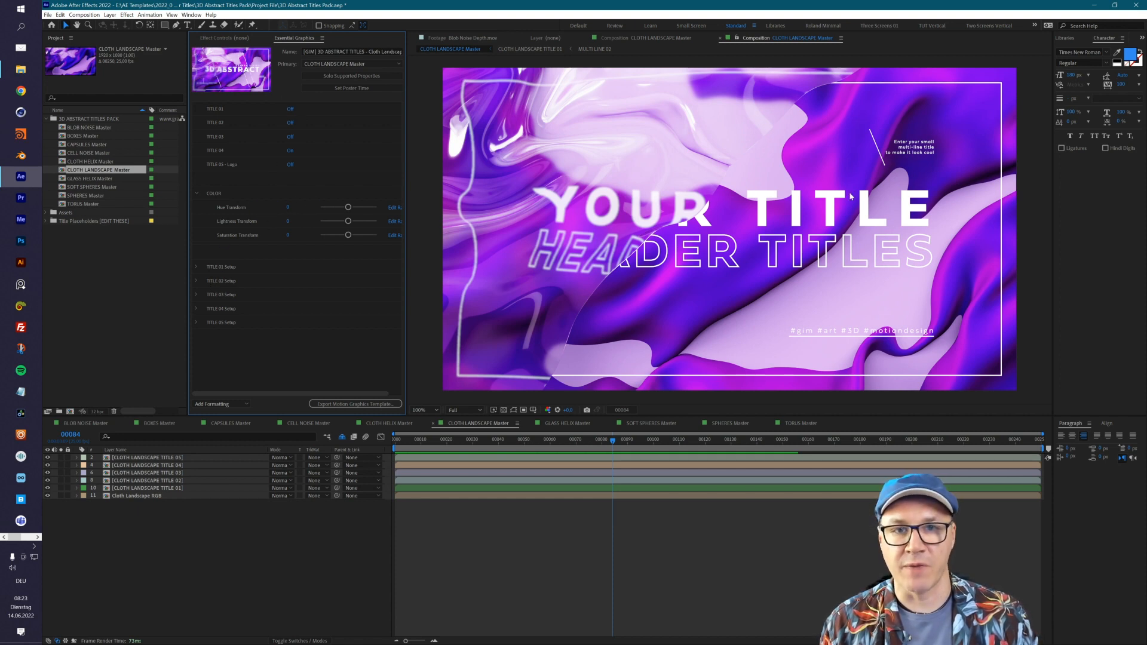
left_click(290, 151)
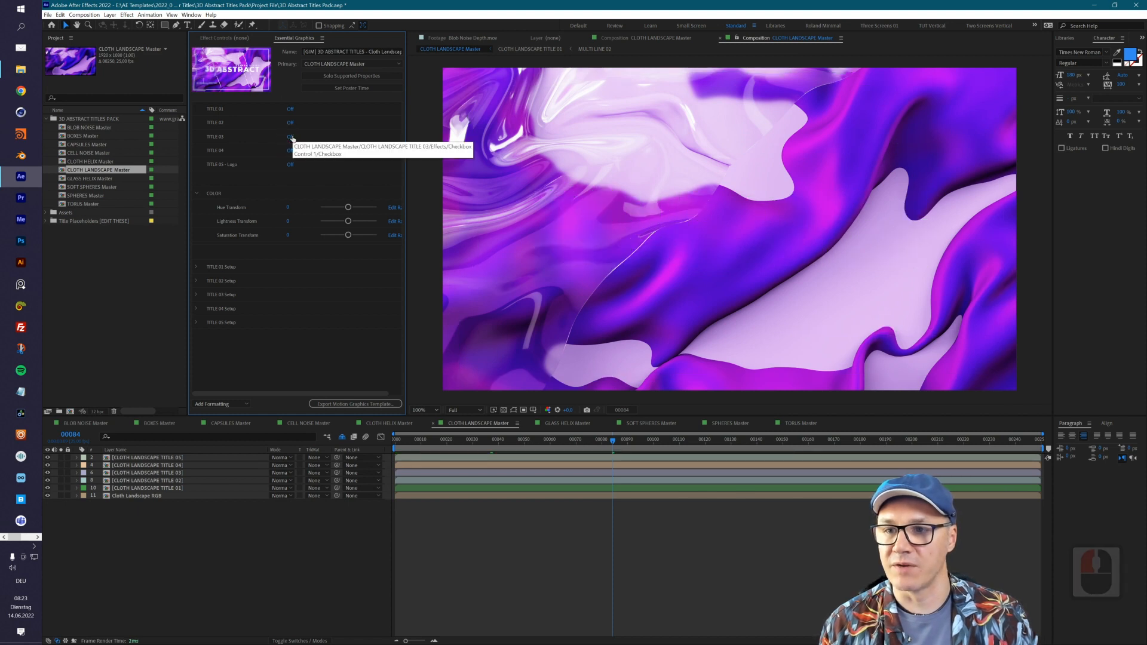
left_click(291, 137)
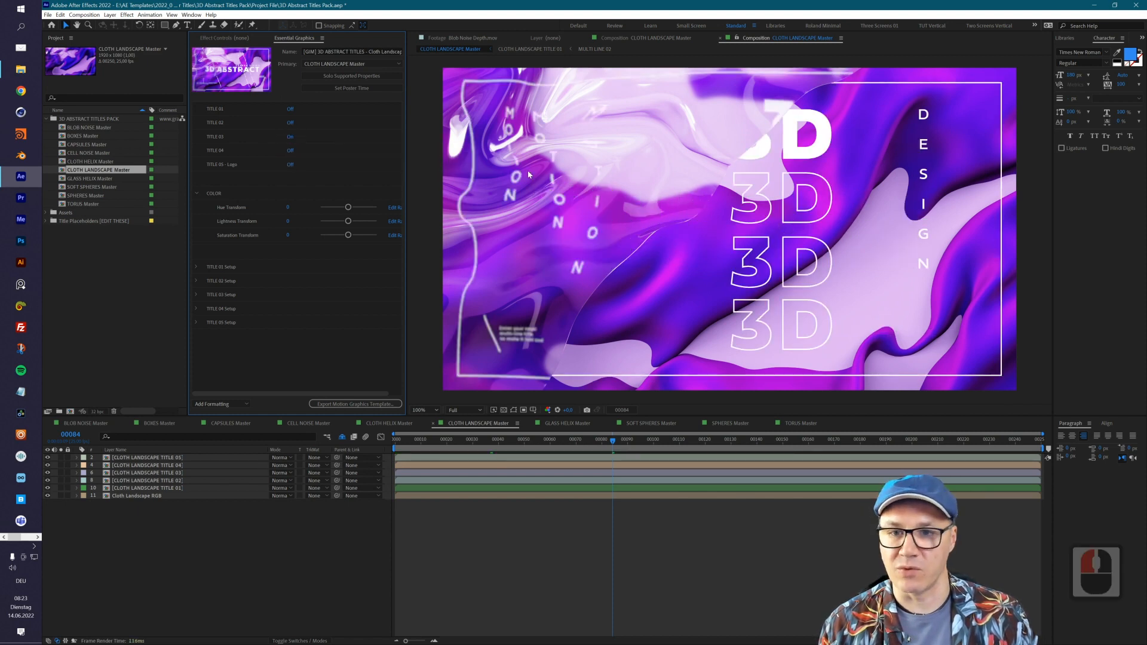
- Examine the TITLES and LINES & FRAMES settings inside TITLE 03 Setup
left_click(196, 294)
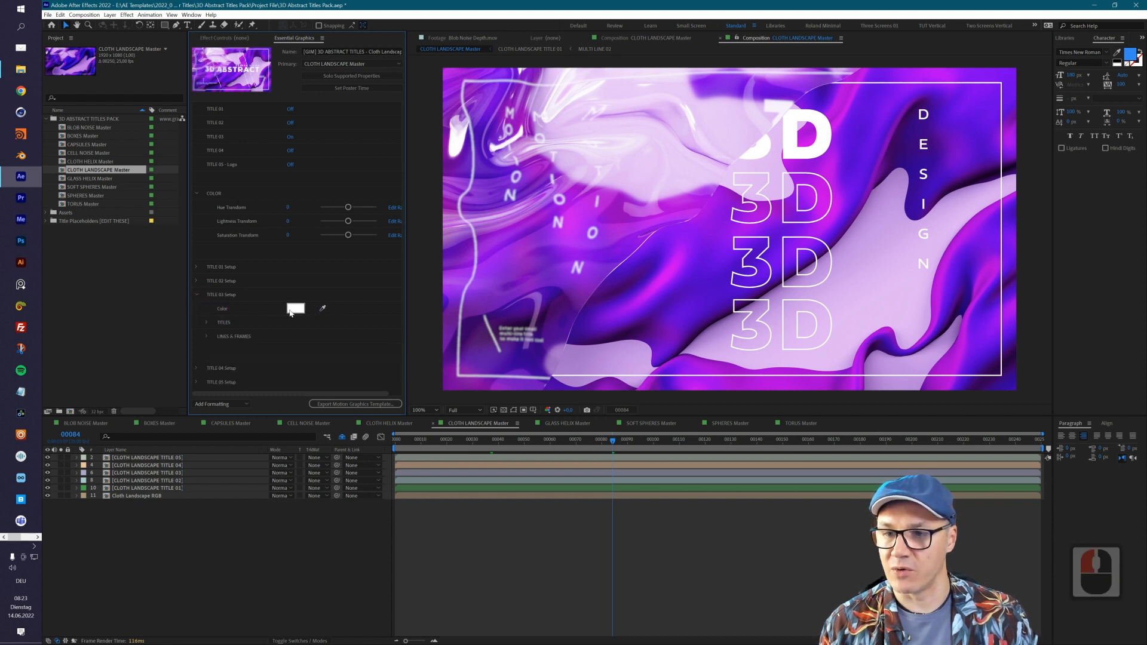
left_click(210, 320)
scroll(375, 312, "down", 3)
scroll(377, 314, "down", 3)
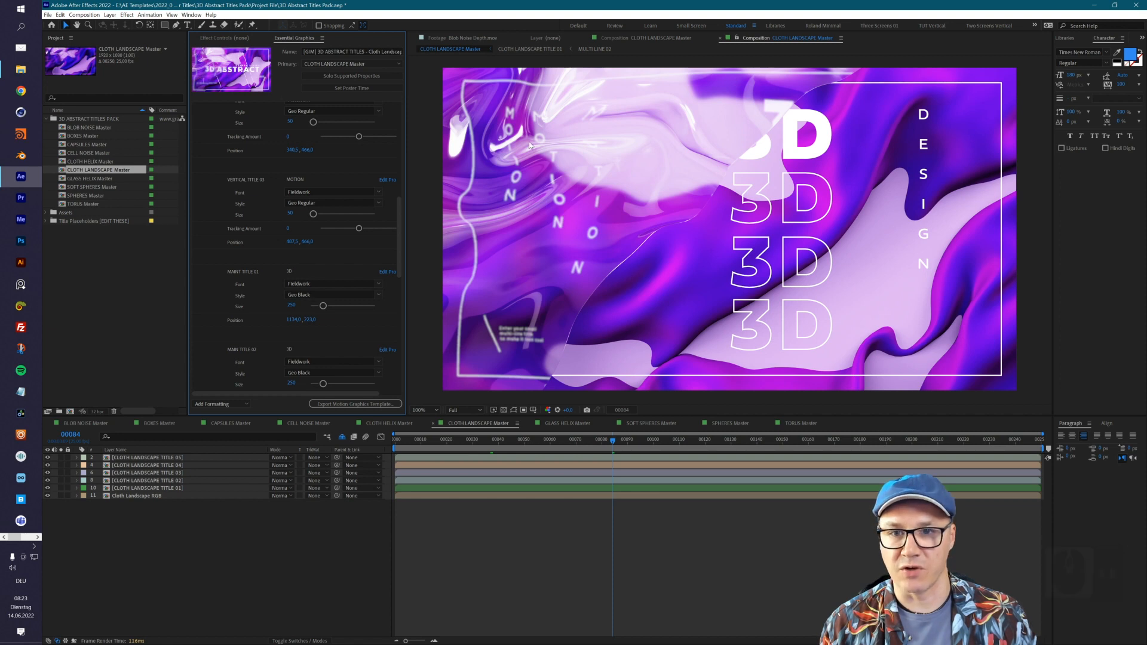
scroll(273, 280, "up", 6)
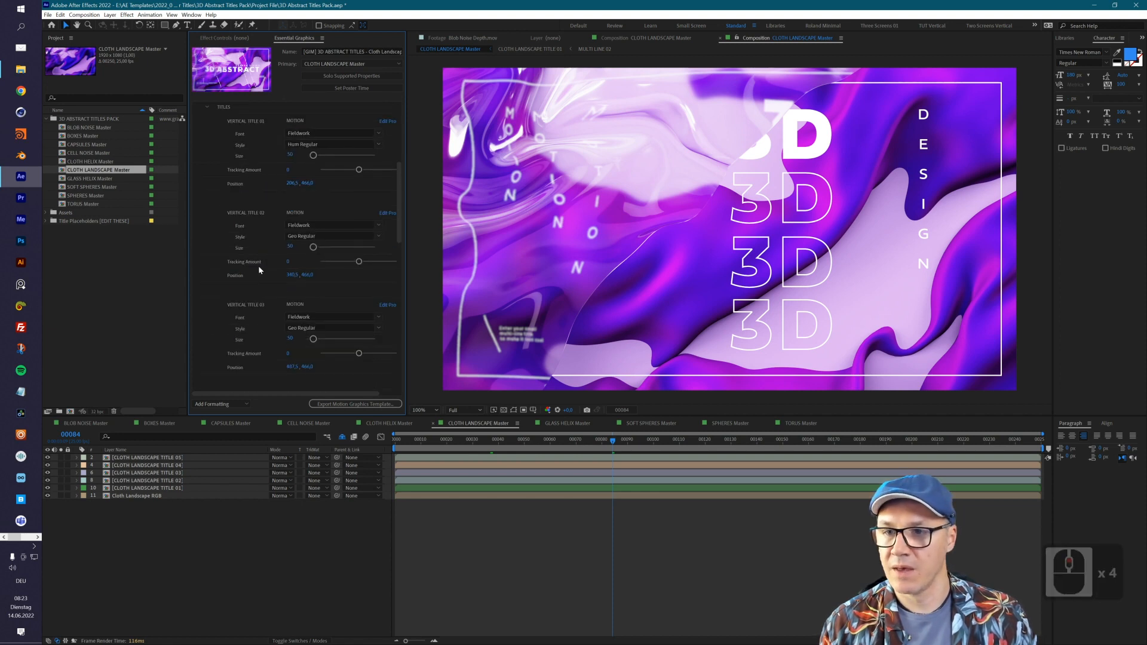
left_click(207, 232)
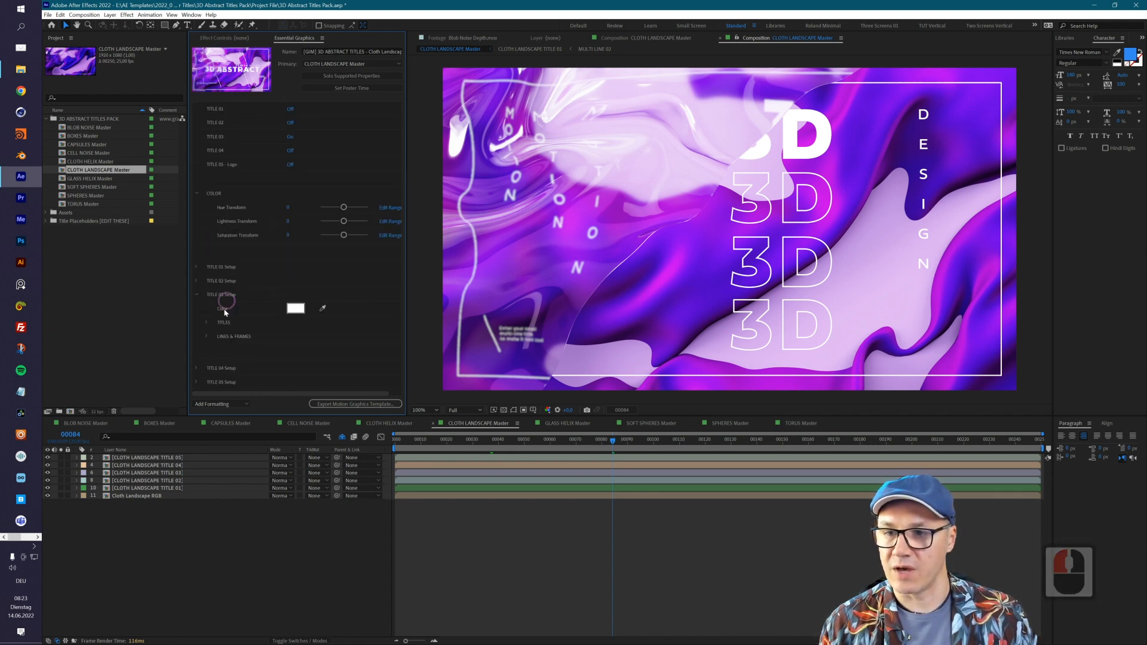
left_click(205, 336)
scroll(251, 298, "down", 2)
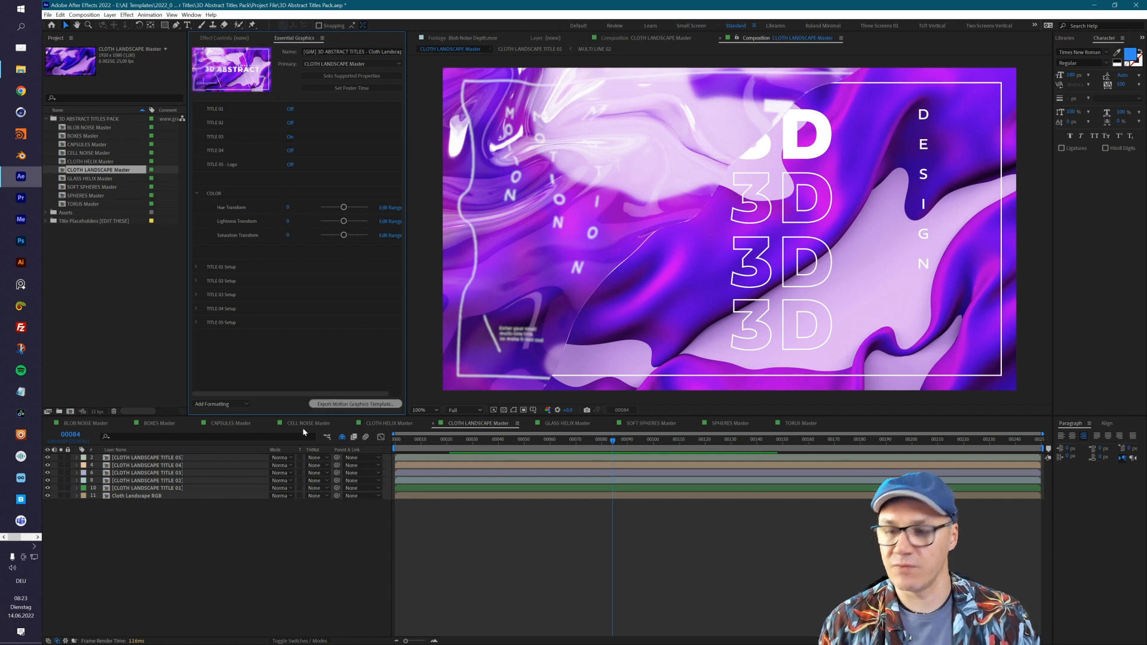
- Open the CLOTH LANDSCAPE TITLE 03 composition and preview its animation from the first frame
left_click(177, 473)
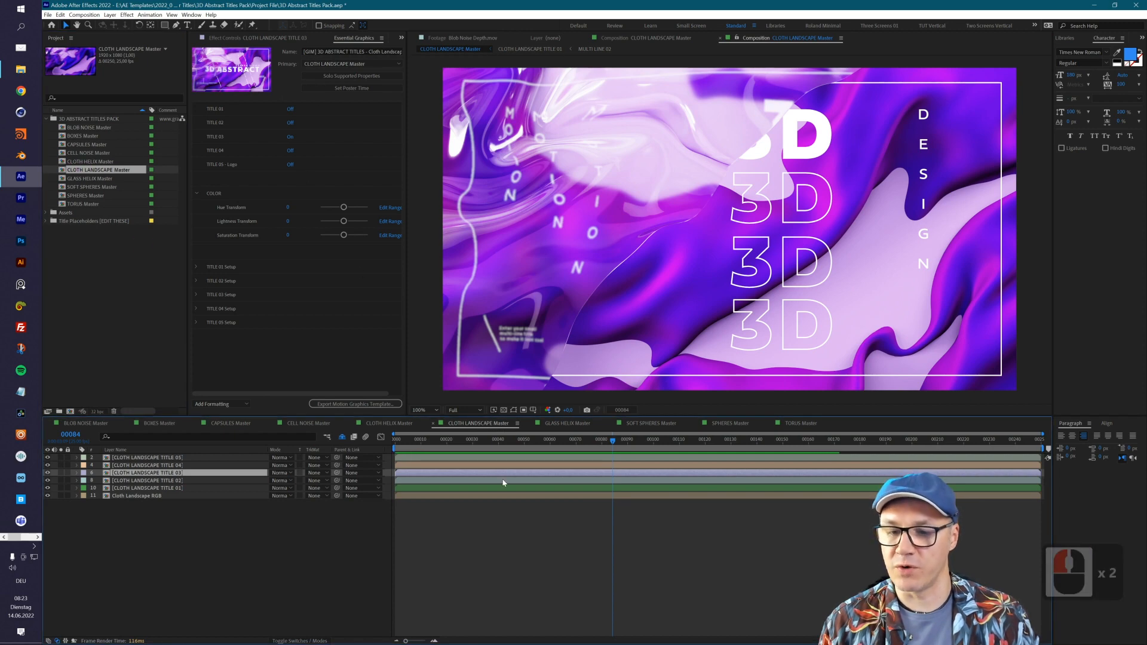
left_click(169, 474)
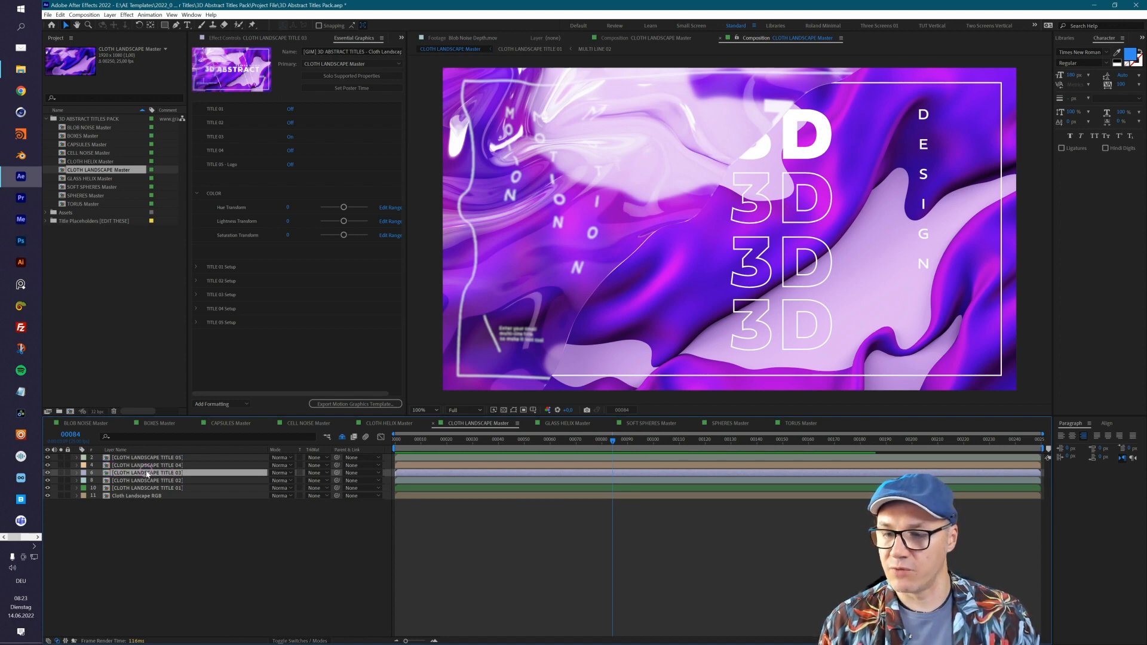
double_click(147, 475)
left_click(408, 448)
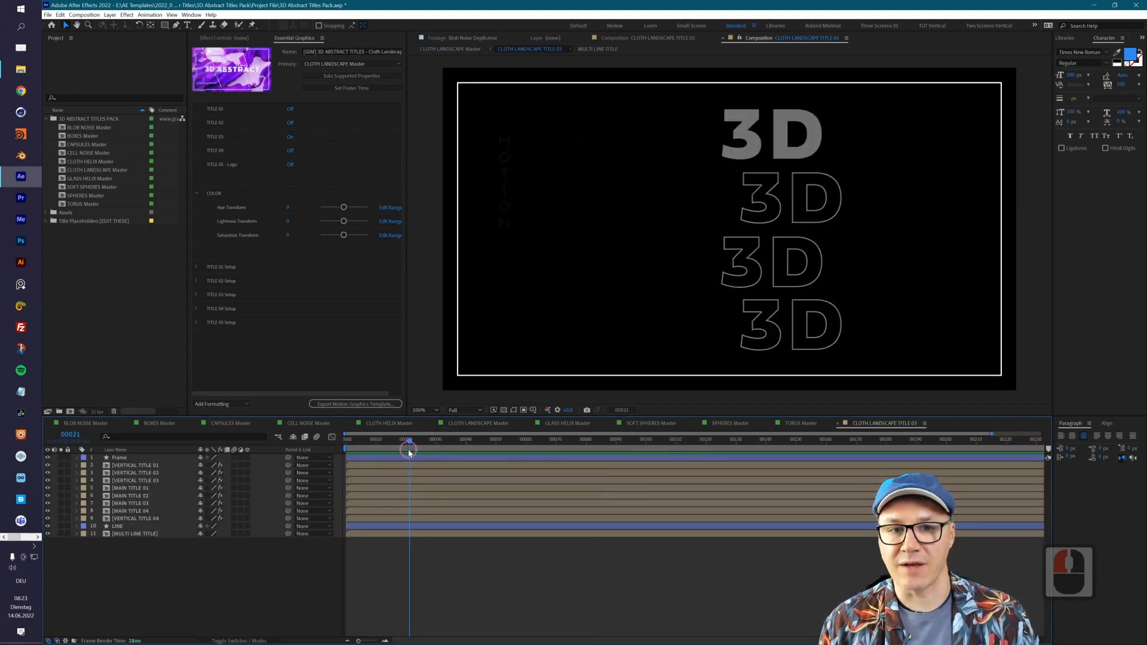
left_click_drag(408, 450, 345, 449)
key("space")
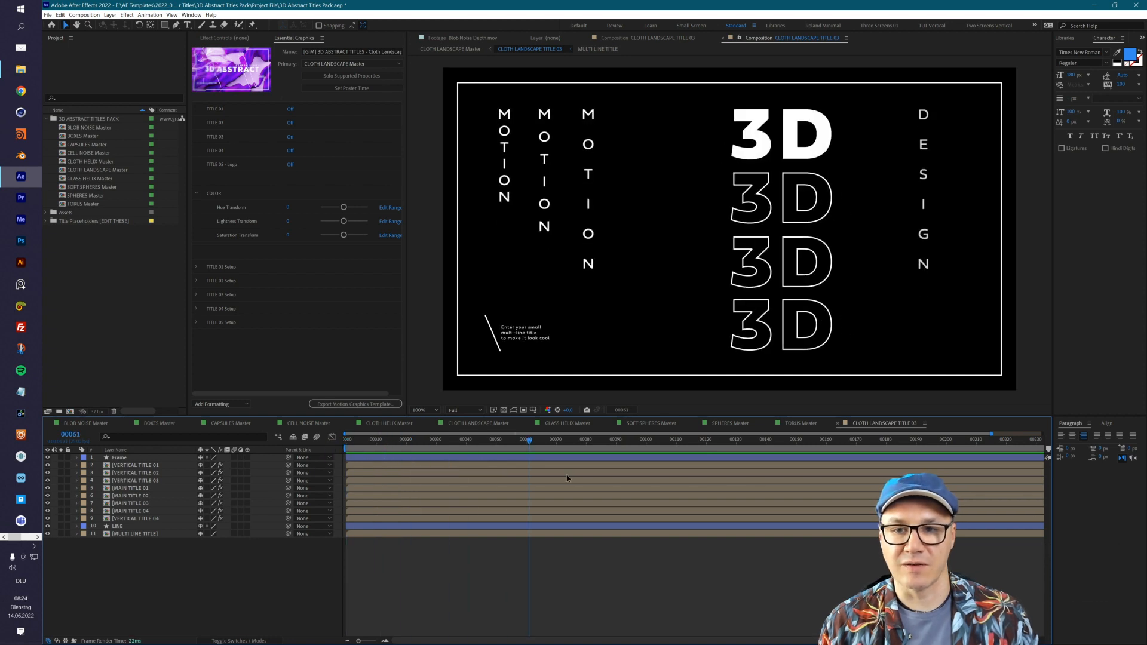
- Move the playhead to frame 83, hide all layers of CLOTH LANDSCAPE TITLE 03 and show them again
left_click_drag(566, 476, 596, 479)
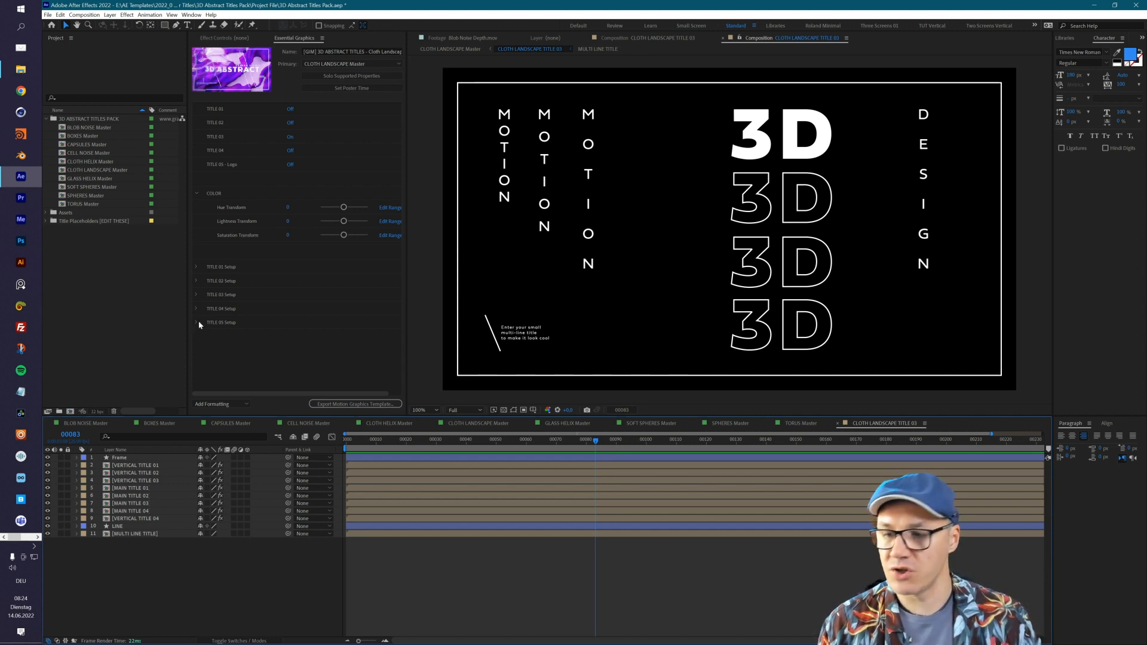
left_click_drag(49, 458, 48, 534)
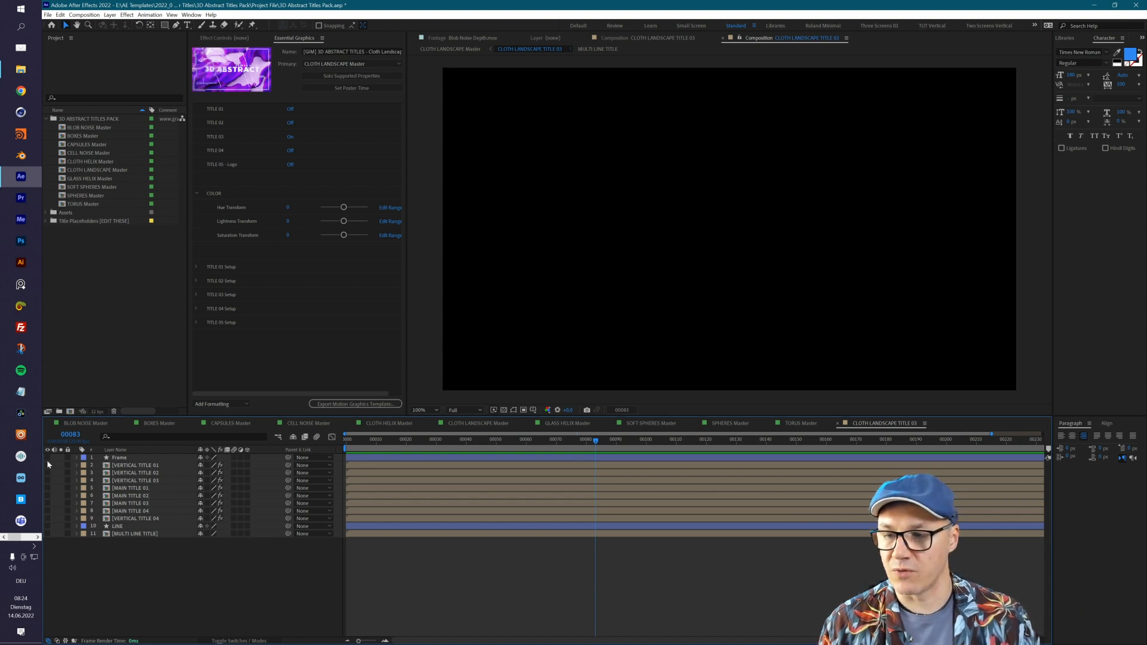
left_click_drag(48, 457, 47, 534)
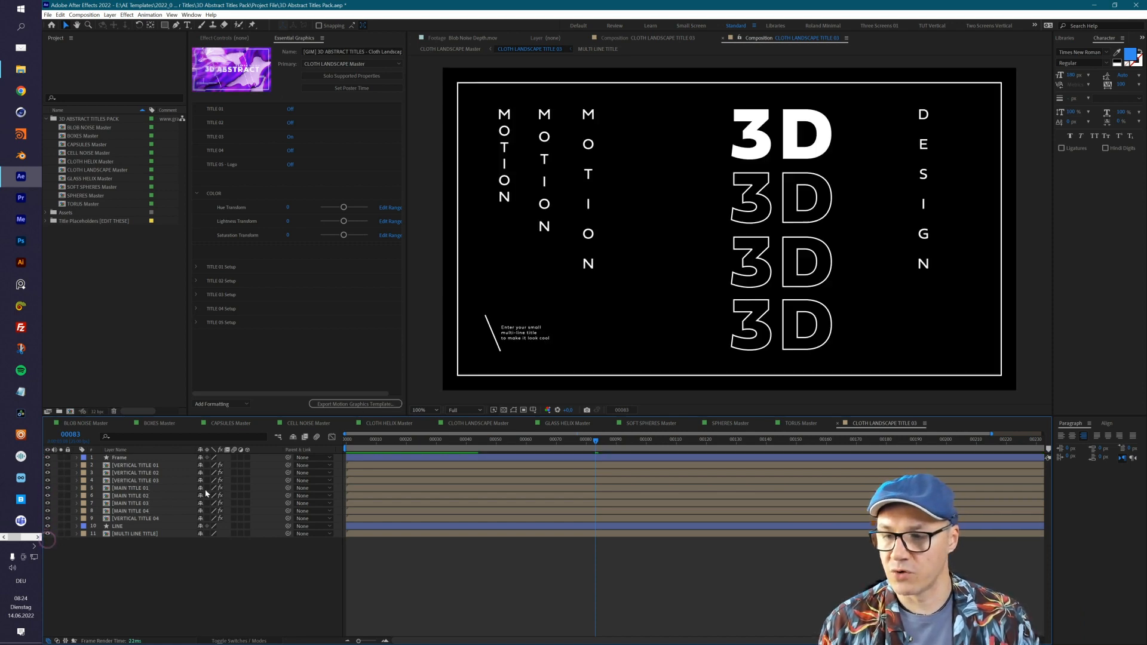
- Return to the CLOTH LANDSCAPE Master composition and scrub the playhead to frame 90
left_click(276, 439)
left_click(209, 440)
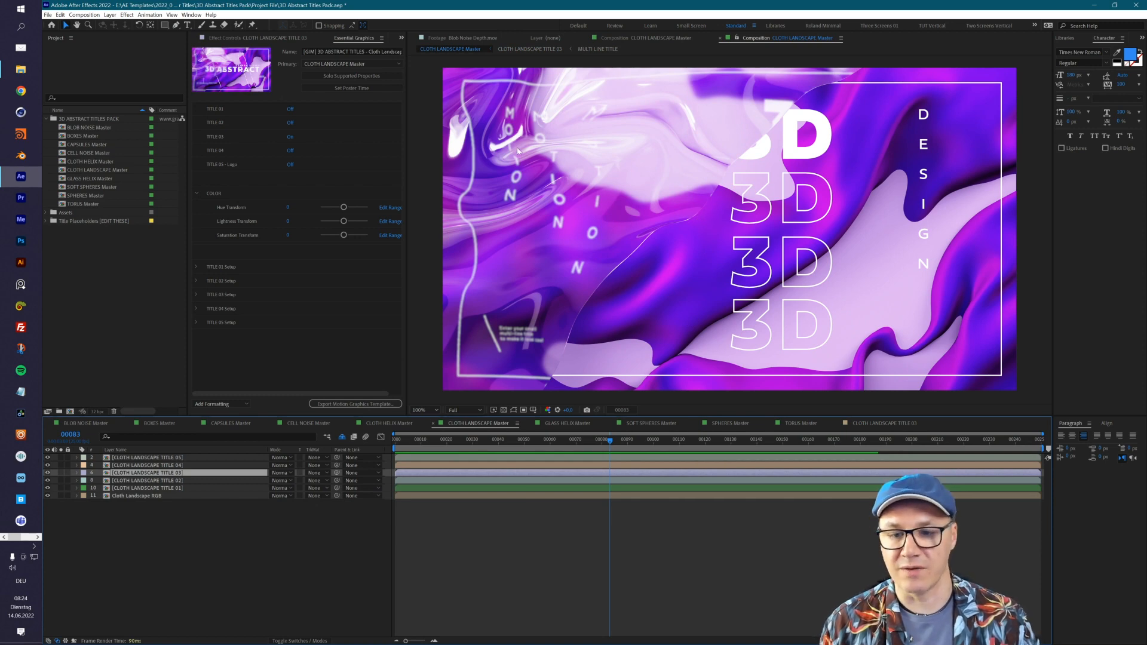
left_click_drag(609, 440, 559, 465)
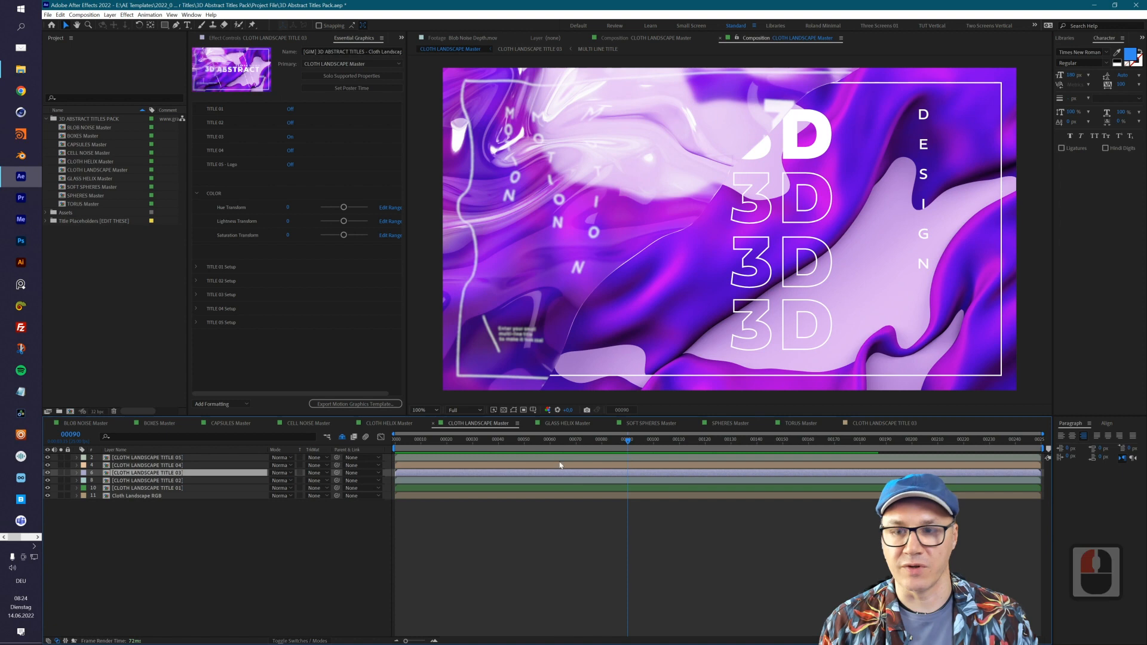
- Open CLOTH LANDSCAPE TITLE 03, reveal the Position of the VERTICAL TITLE 01 layer, try shifting it and undo the move
double_click(170, 473)
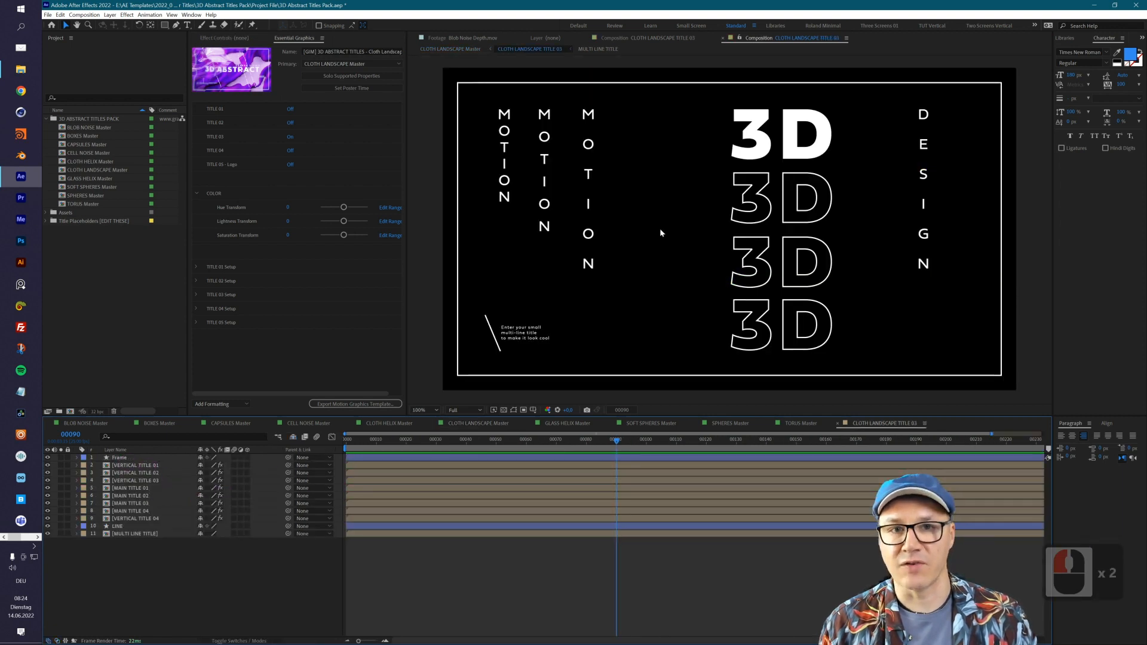
left_click(136, 465)
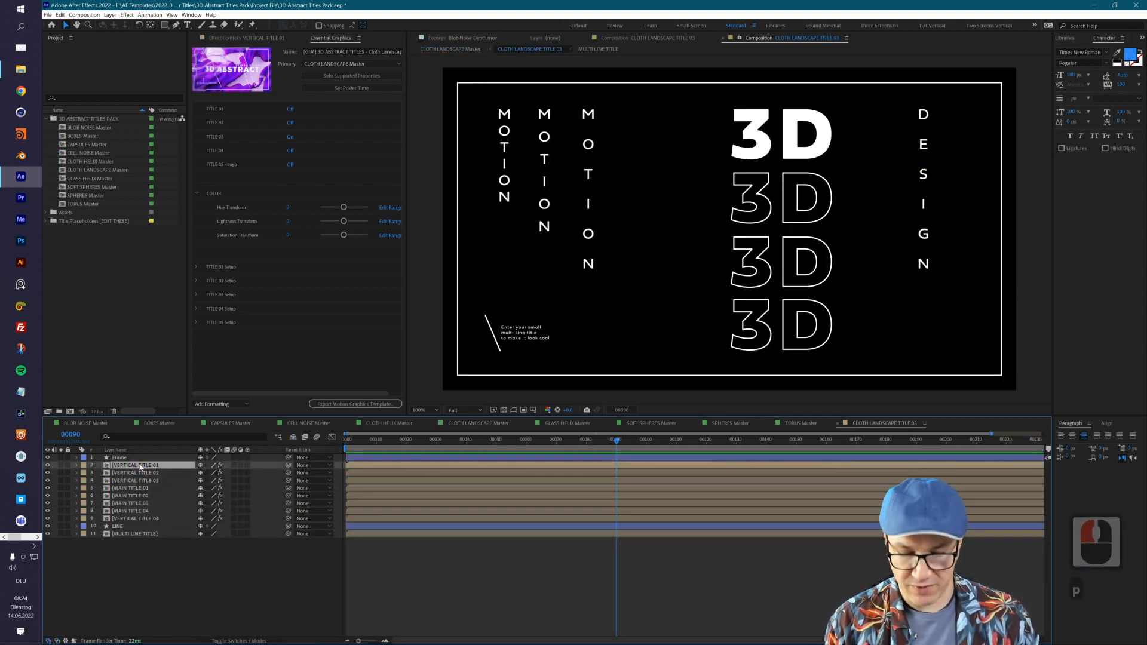
key("p")
mouse_move(203, 473)
left_mouse_down()
mouse_move(192, 475)
mouse_move(218, 476)
mouse_move(200, 476)
left_mouse_up()
key("ctrl+z")
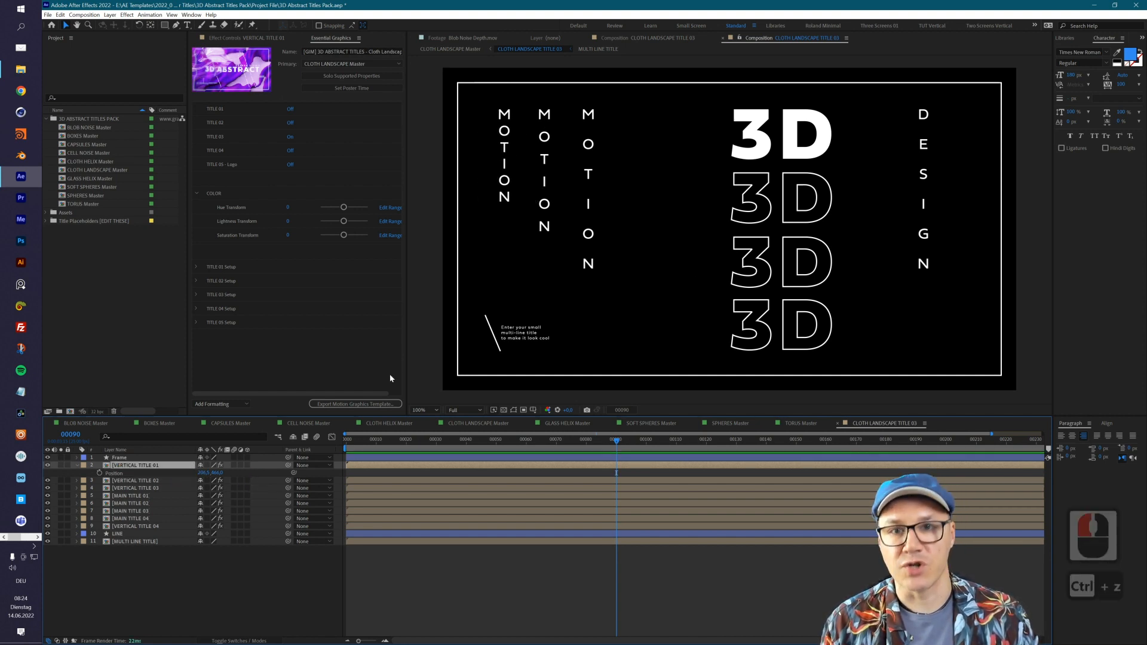
- Open the VERTICAL TITLE 01 composition and select its MOTION text for editing
double_click(124, 465)
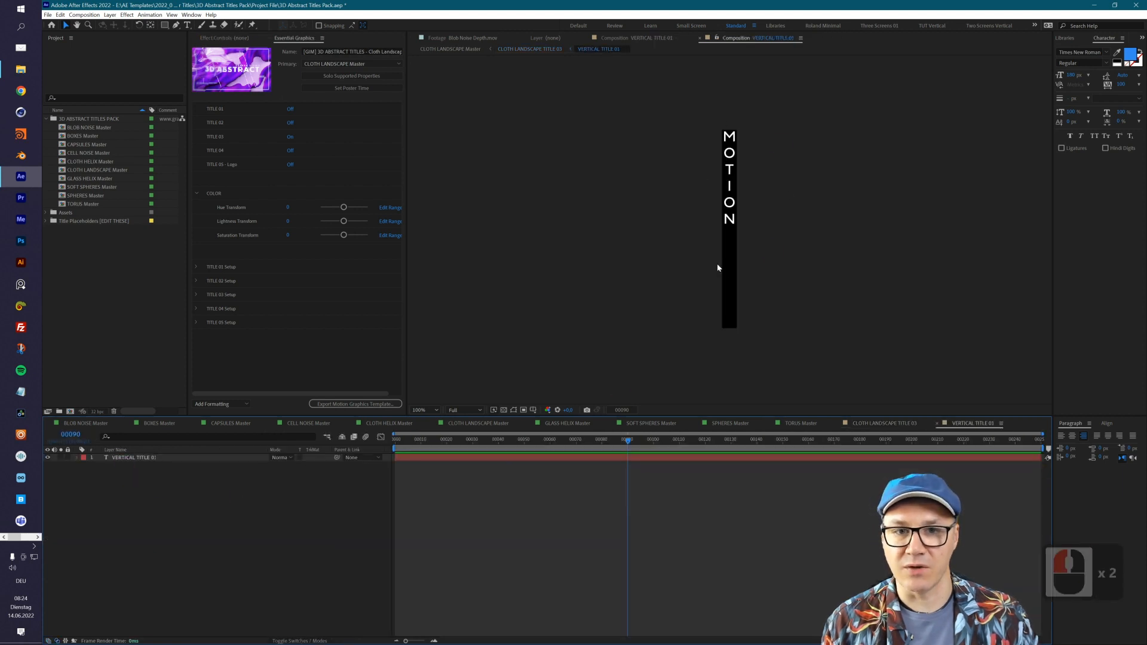
double_click(623, 458)
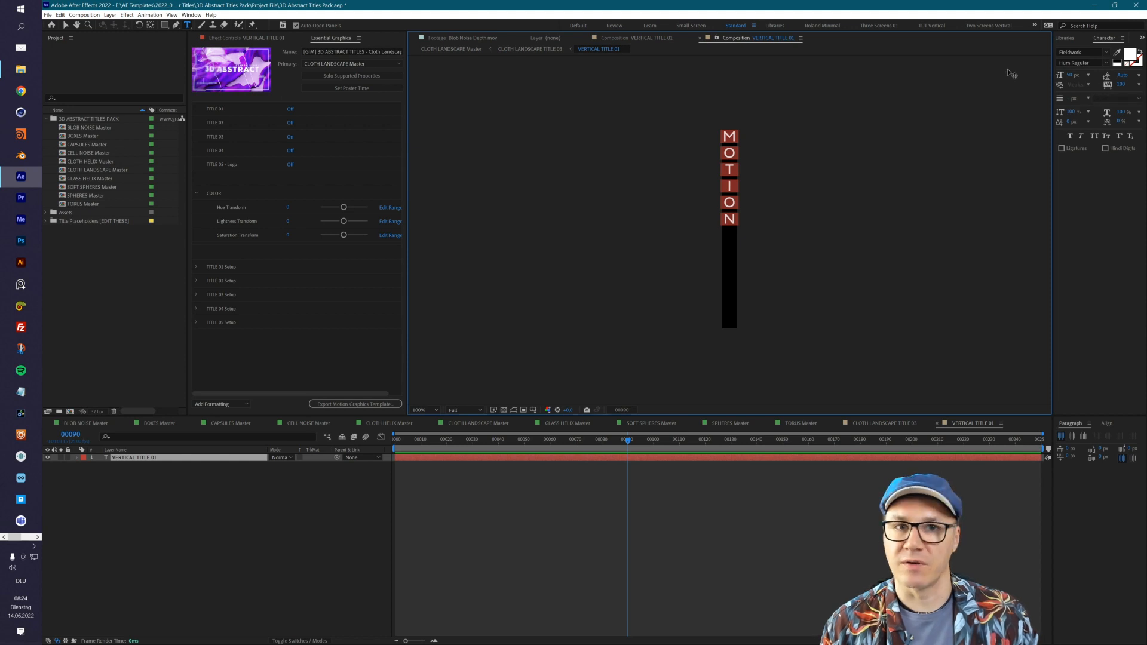
- Return to the CLOTH LANDSCAPE TITLE 03 composition and scrub the playhead to frame 40
left_click(327, 437)
left_click(278, 467)
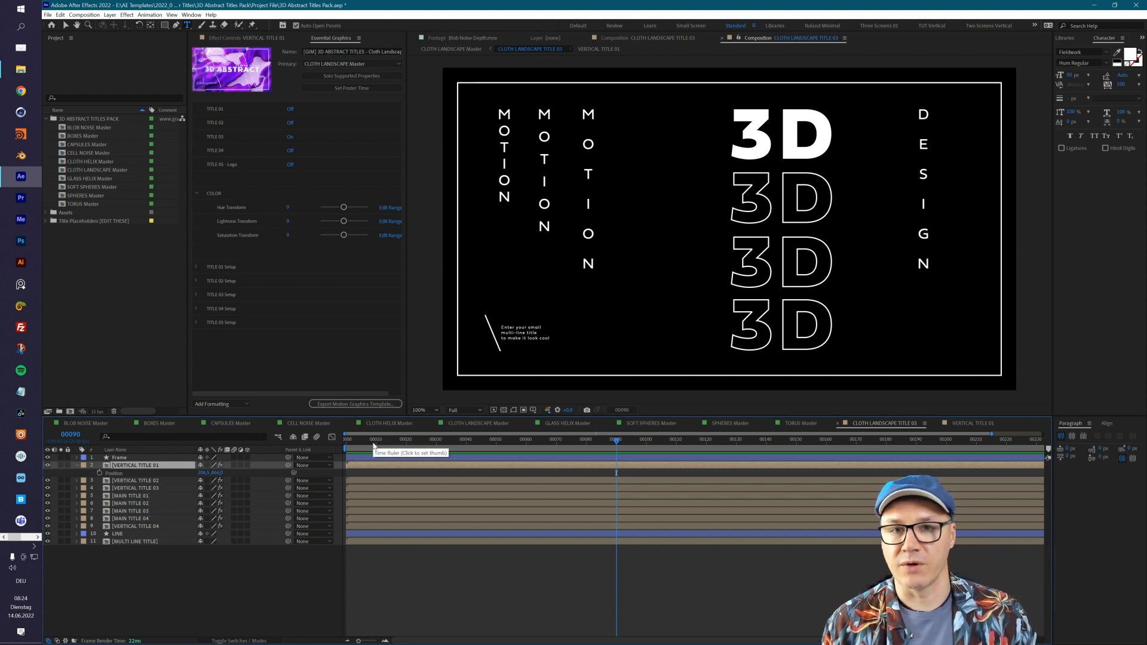
left_click_drag(371, 445, 466, 454)
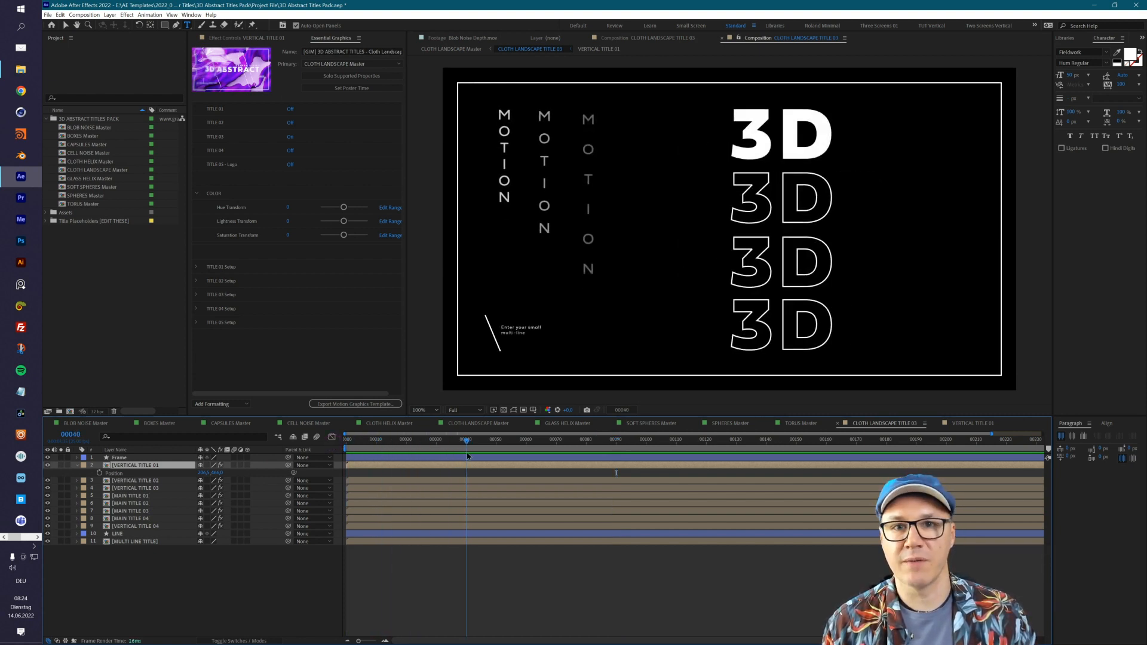
double_click(151, 467)
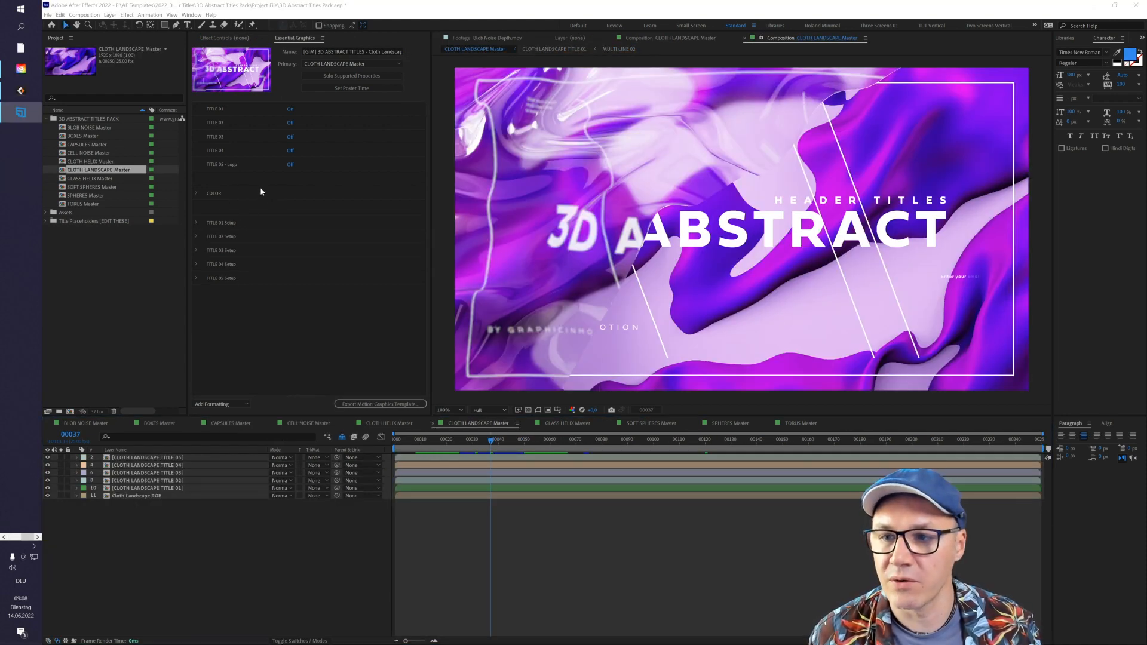
- Switch TITLE 05 - Logo on and TITLE 01 off, and select the CLOTH LANDSCAPE TITLE 05 layer
left_click(290, 165)
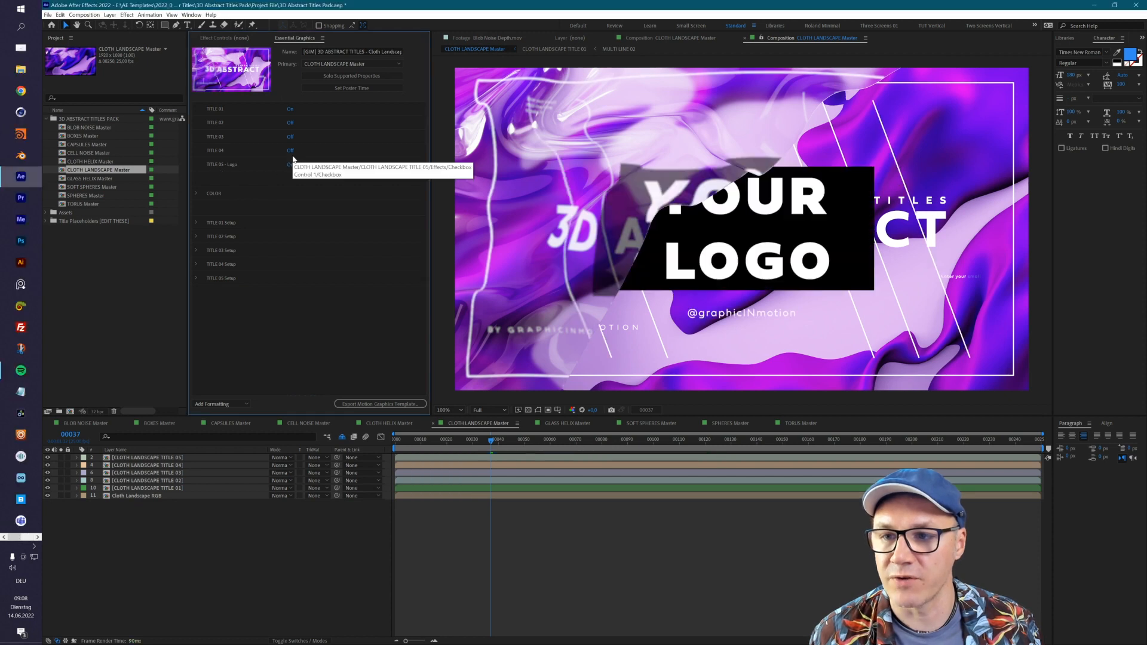
left_click(290, 110)
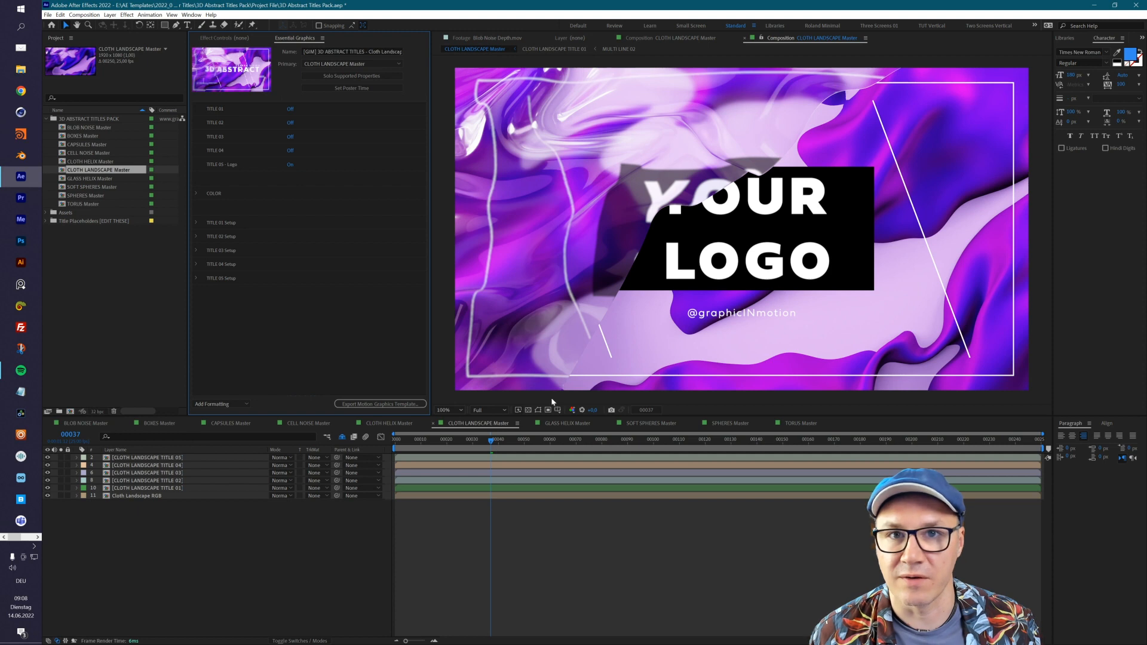
left_click(137, 459)
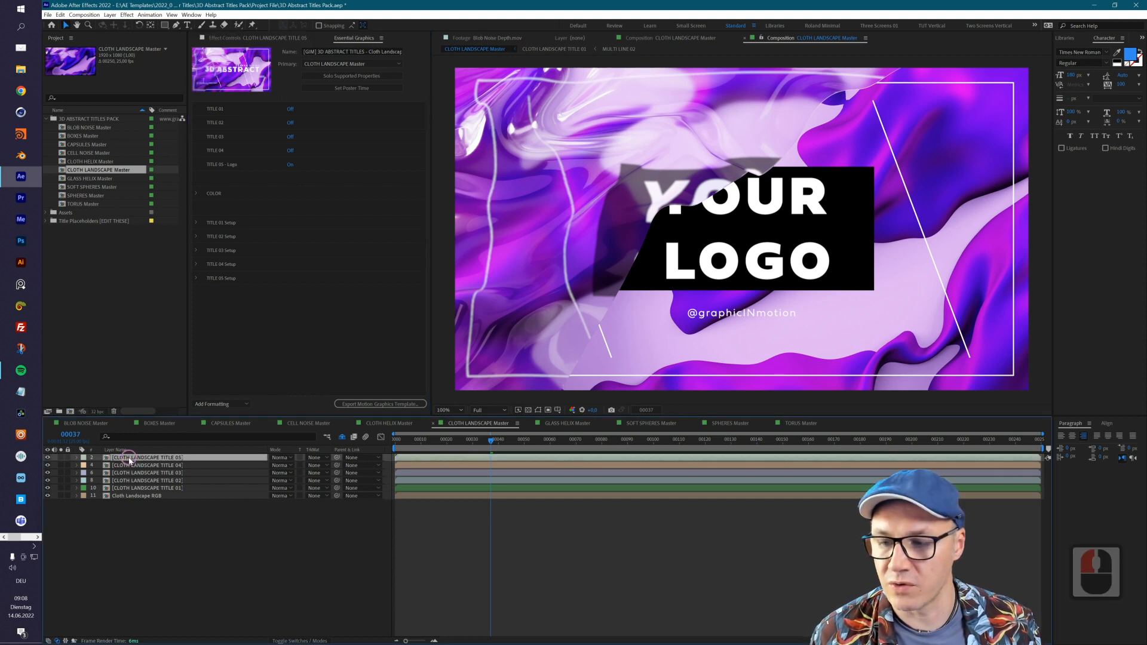
- Open the CLOTH LANDSCAPE TITLE 05 composition and, inside it, the nested LOGO composition
double_click(164, 459)
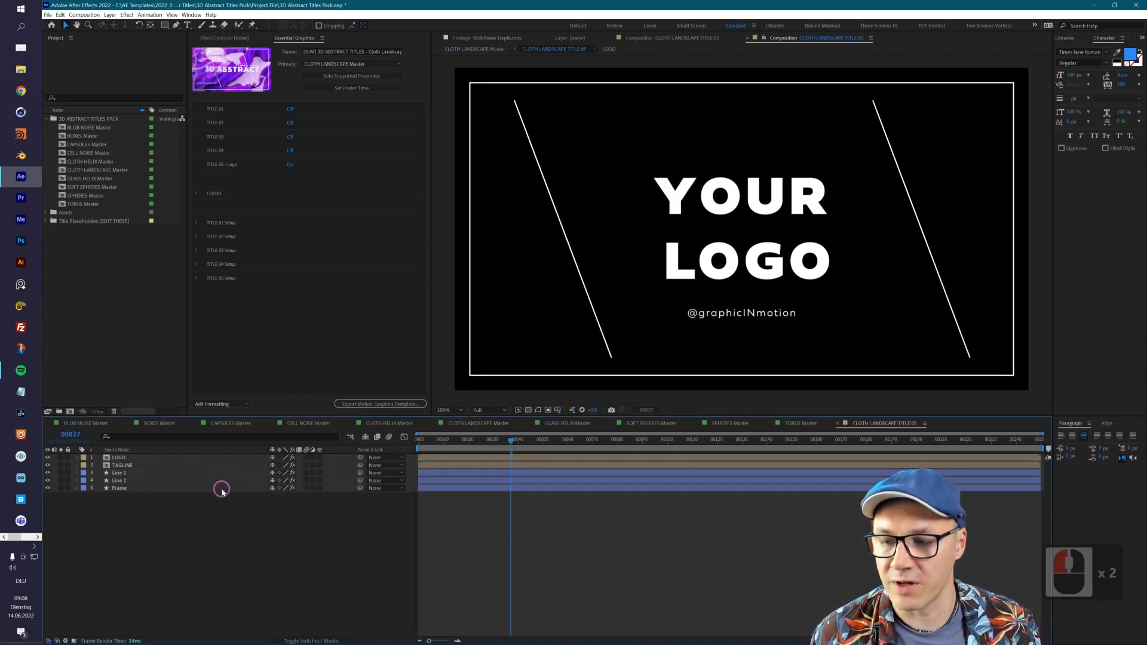
left_click(133, 457)
left_click(160, 461)
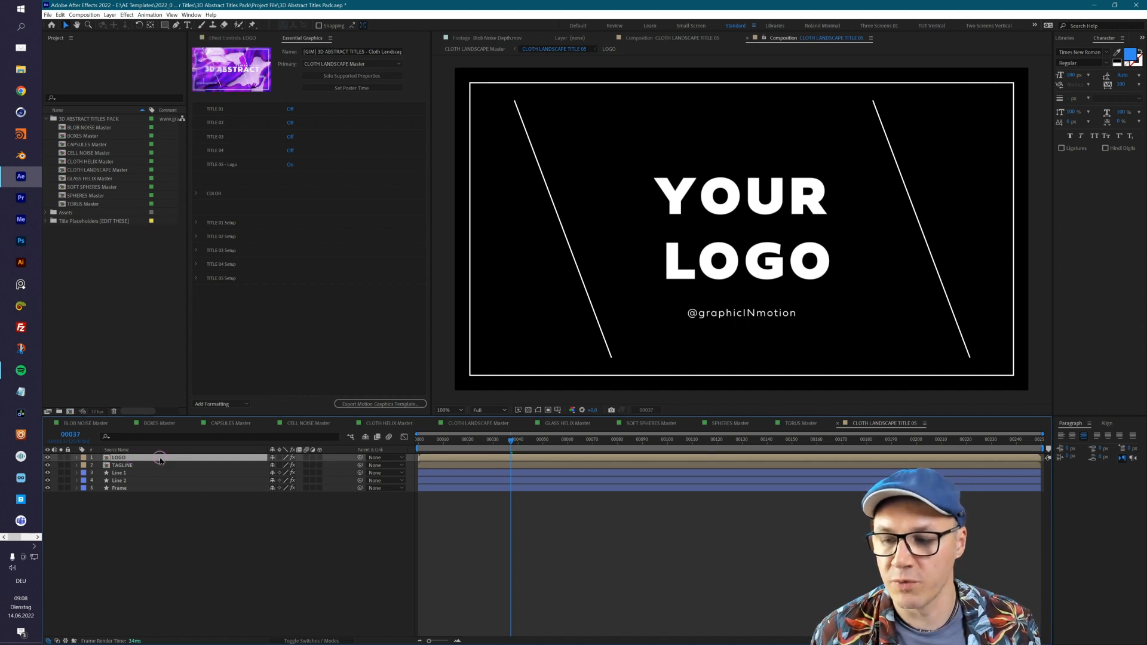
double_click(160, 460)
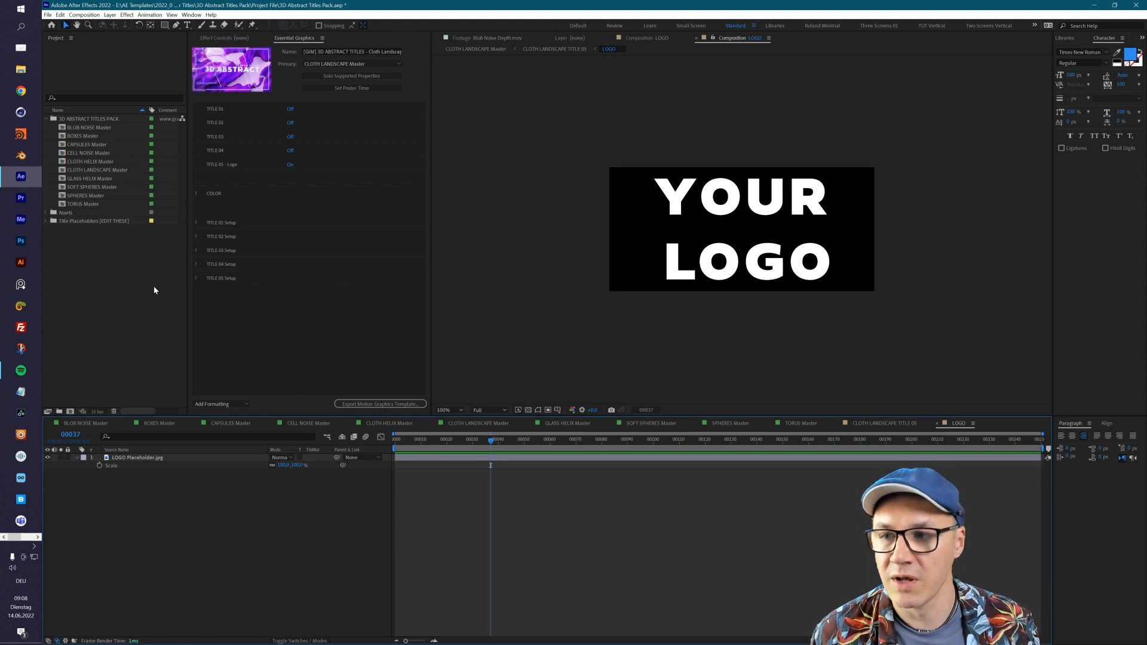
- Import GIM Logo only.png, place it above LOGO Placeholder.jpg in the LOGO composition and hide the placeholder layer
double_click(110, 274)
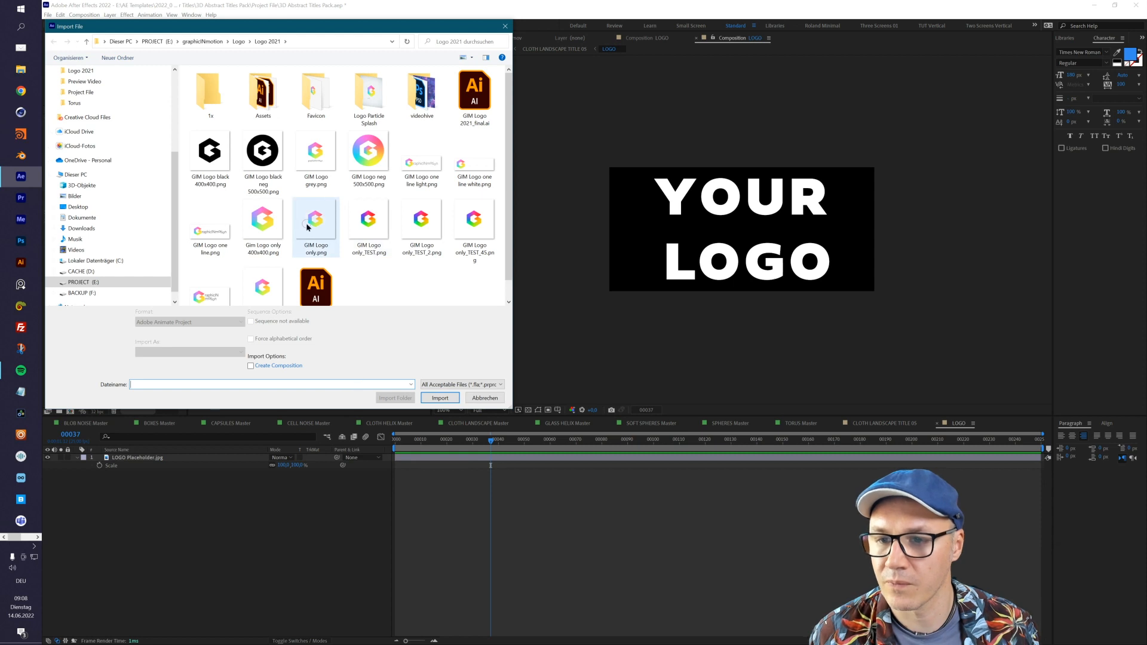
double_click(316, 218)
left_click_drag(93, 220, 153, 457)
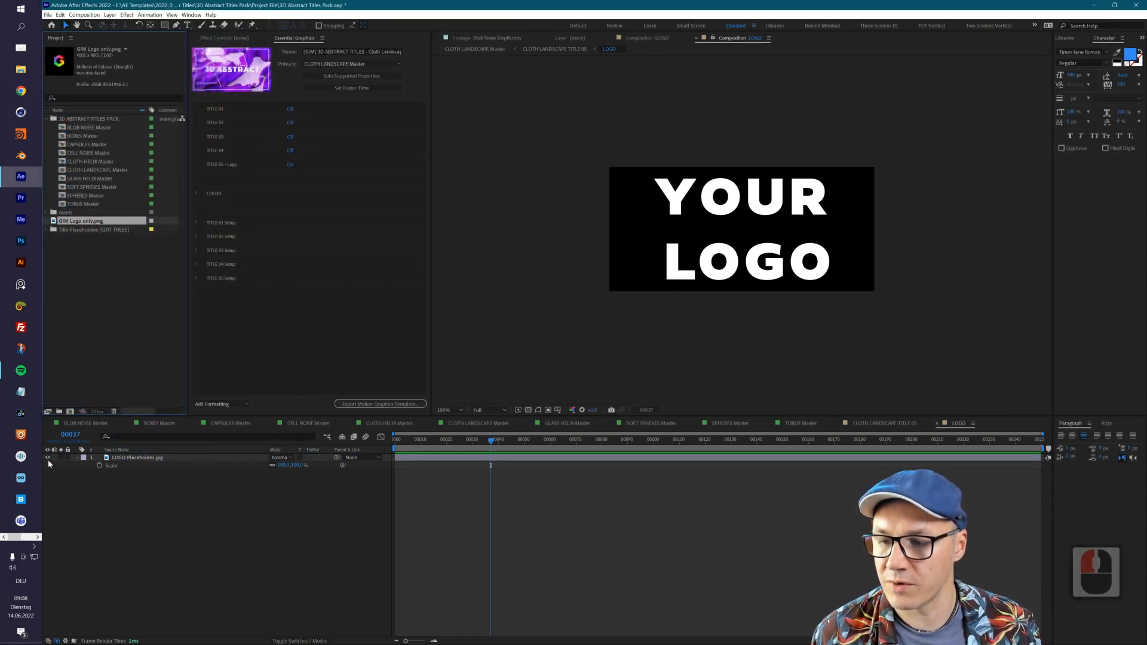
left_click_drag(98, 222, 153, 457)
left_click(48, 465)
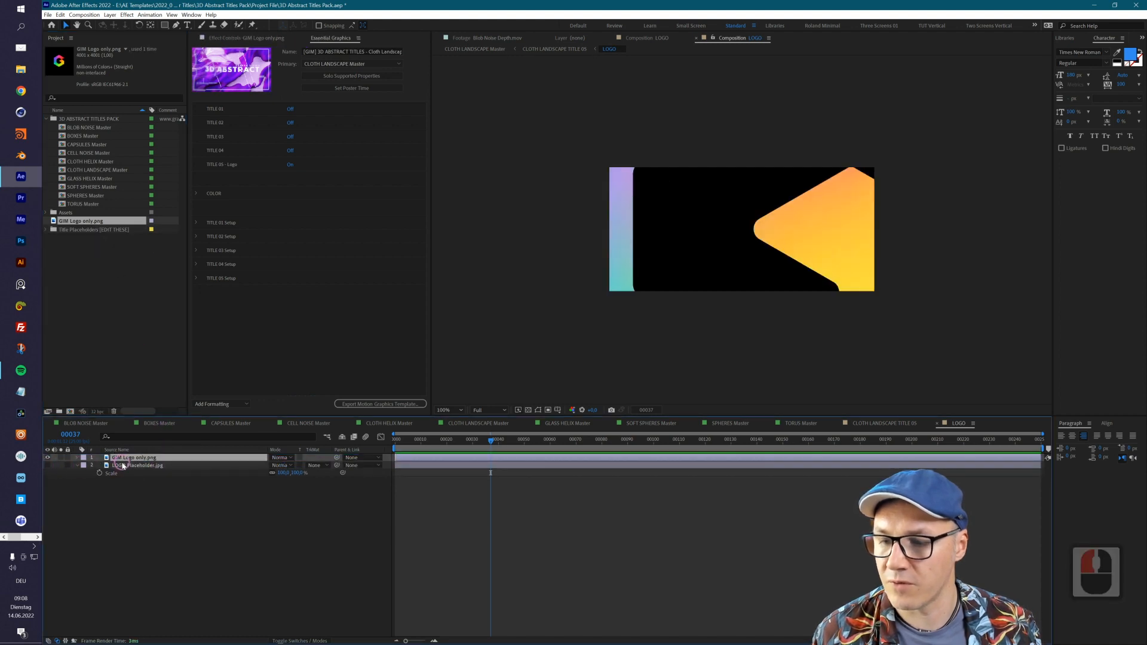
- Reveal the Scale of the GIM Logo only.png layer and shrink the logo until it fits inside the LOGO composition
left_click(131, 458)
key("s")
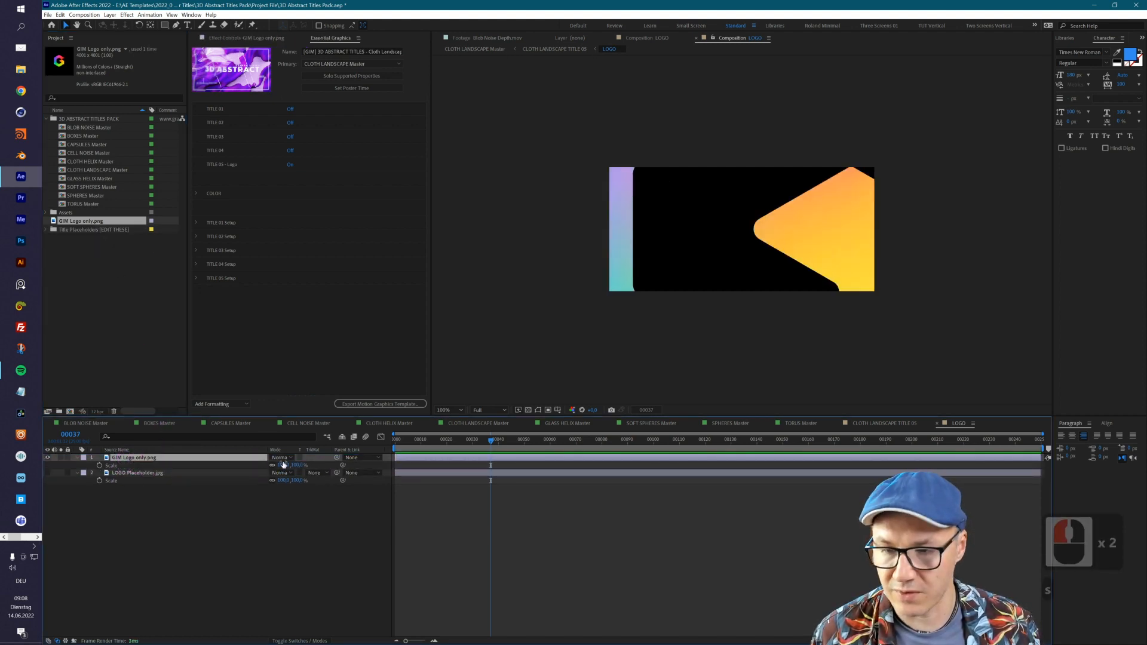
left_click_drag(282, 465, 247, 466)
left_click(282, 465)
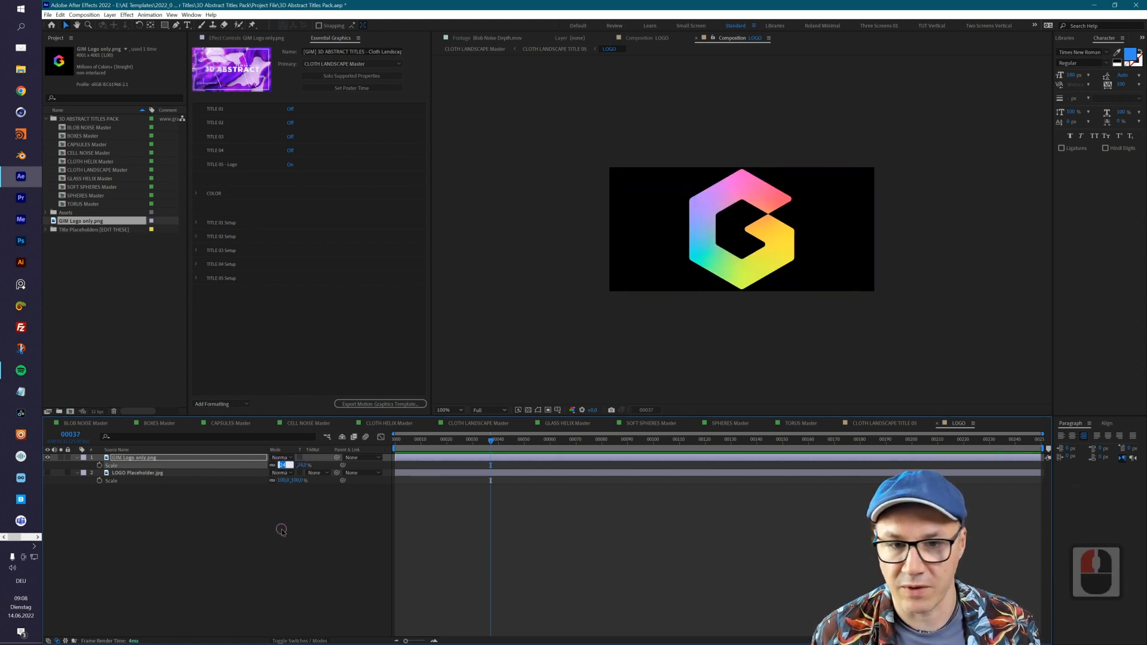
left_click(278, 526)
- Return through CLOTH LANDSCAPE TITLE 05 to the CLOTH LANDSCAPE Master composition and scrub through the timeline to preview the replaced logo
left_click(328, 437)
left_click(296, 437)
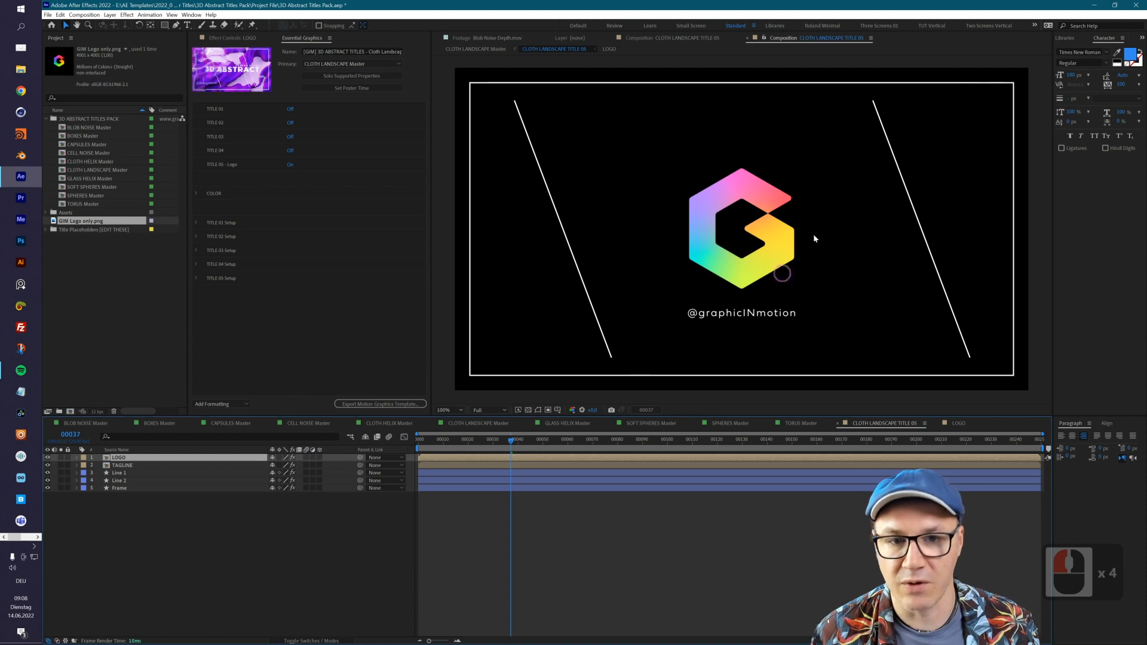
left_click(350, 436)
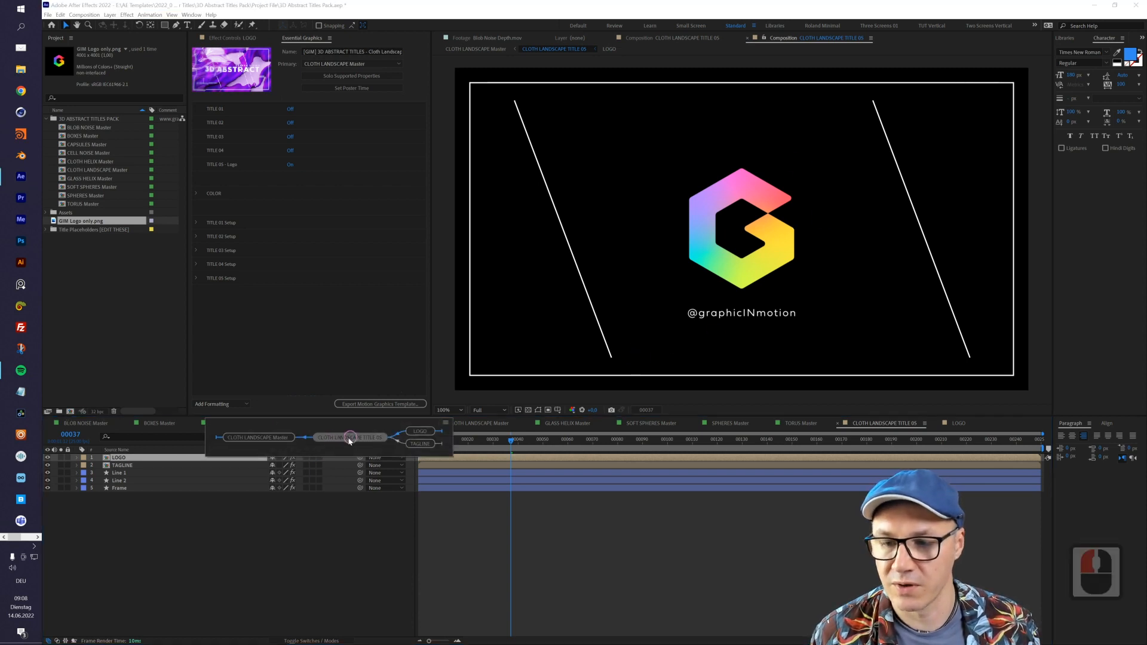
left_click(262, 441)
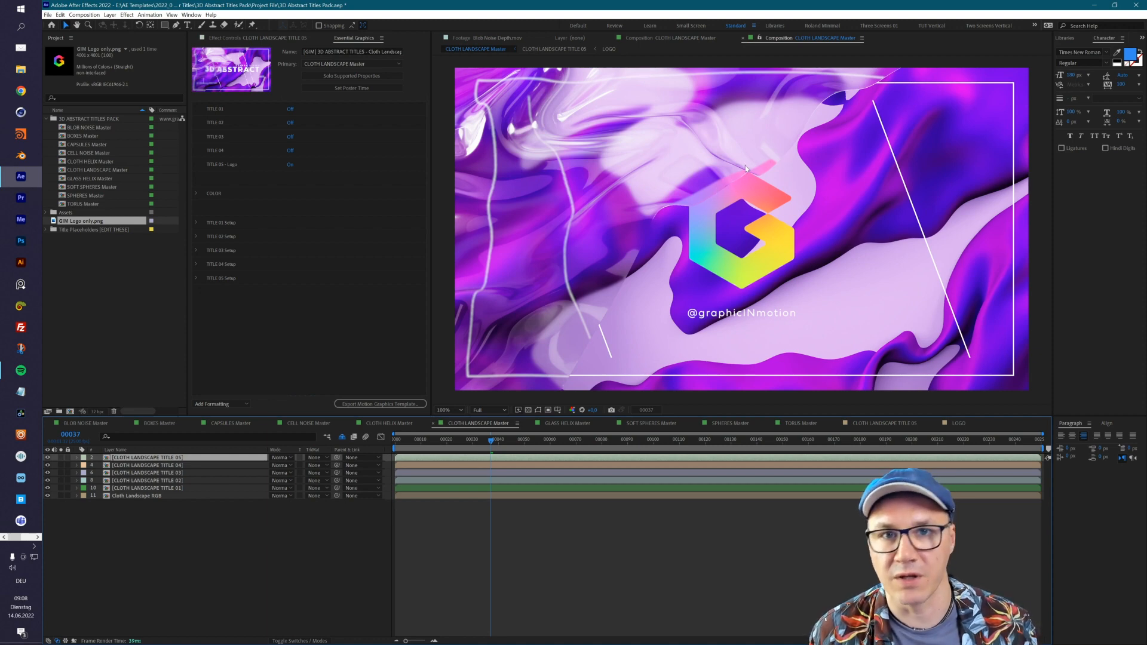
left_click_drag(470, 440, 859, 461)
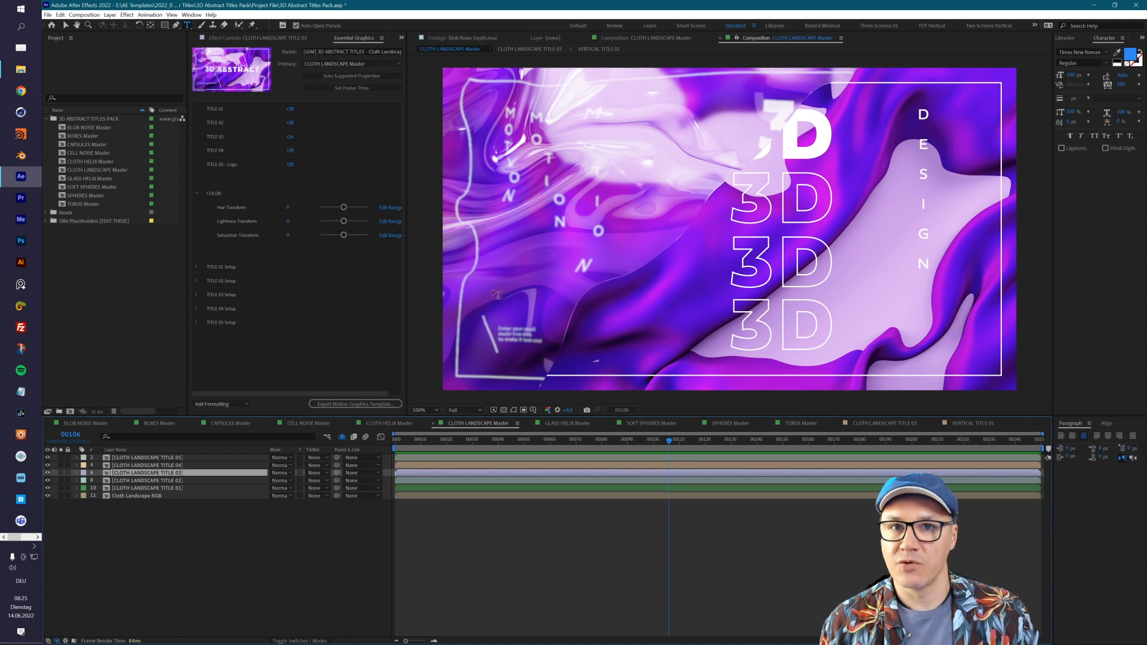
left_click(329, 63)
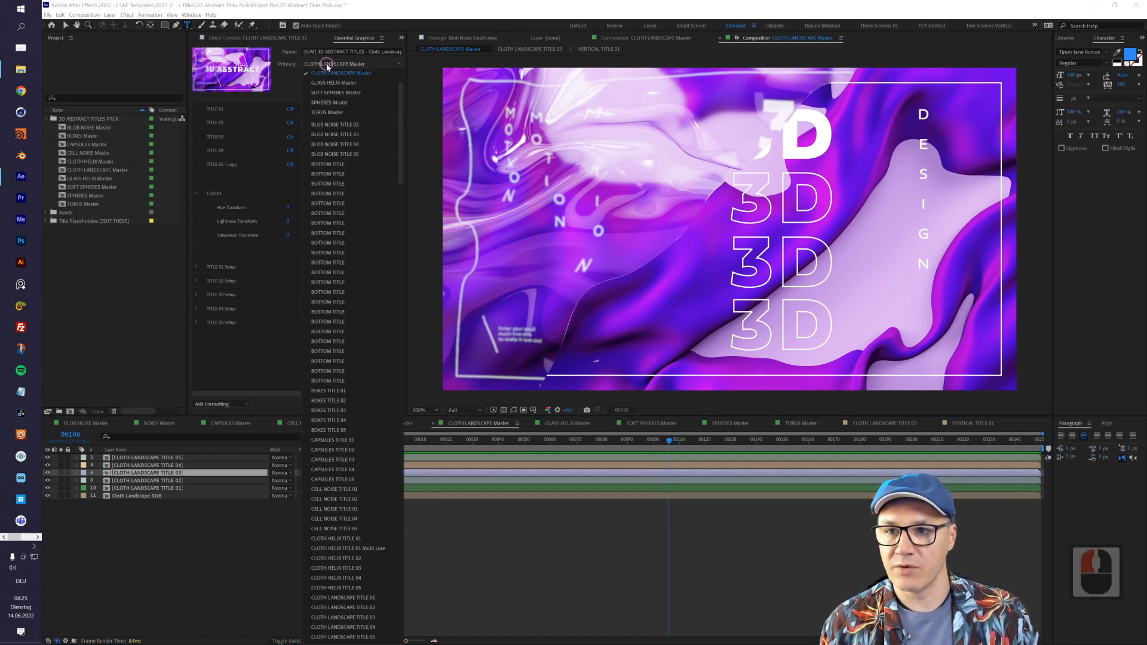
scroll(339, 95, "down", 9)
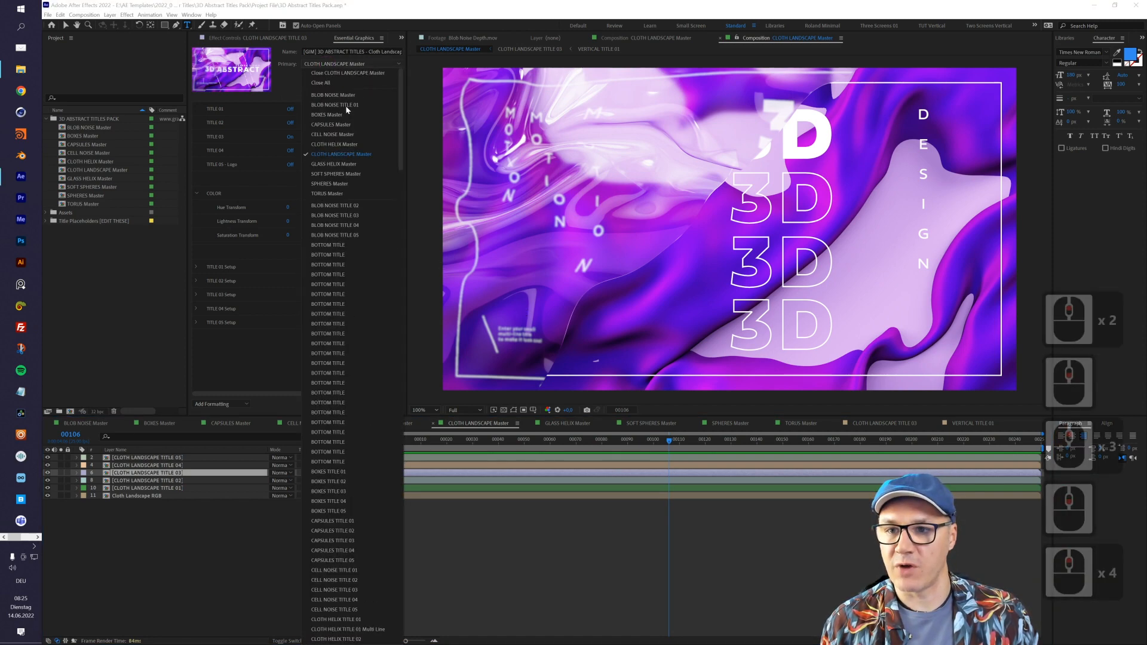
scroll(338, 98, "up", 9)
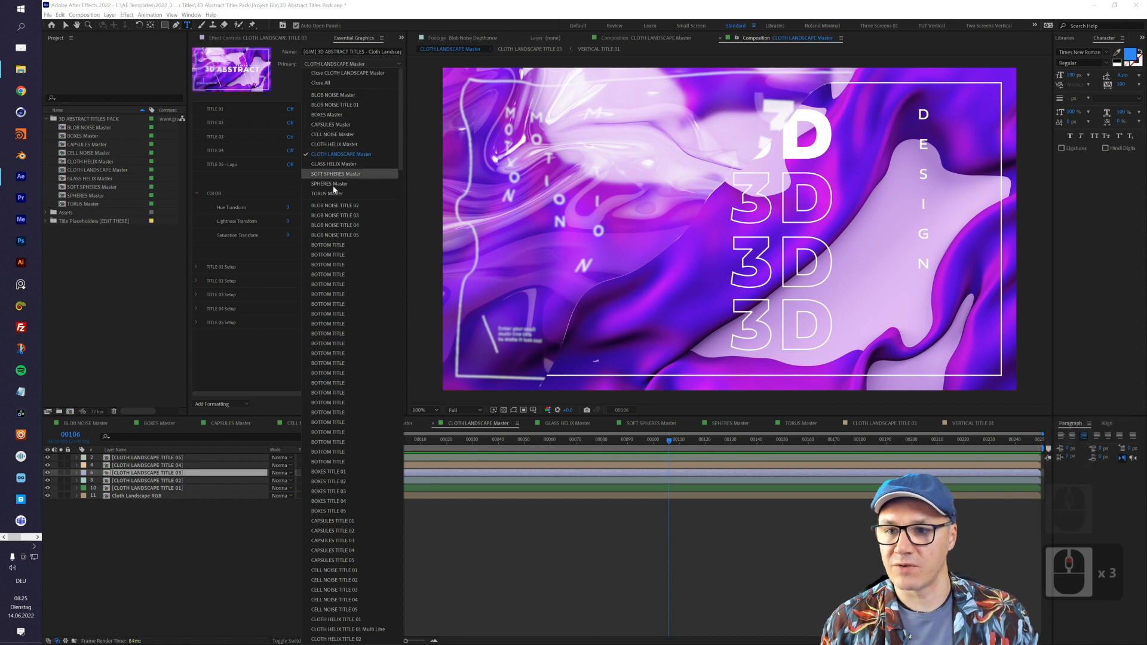
- Open the GLASS HELIX Master composition from the project in Essential Graphics
left_click(95, 180)
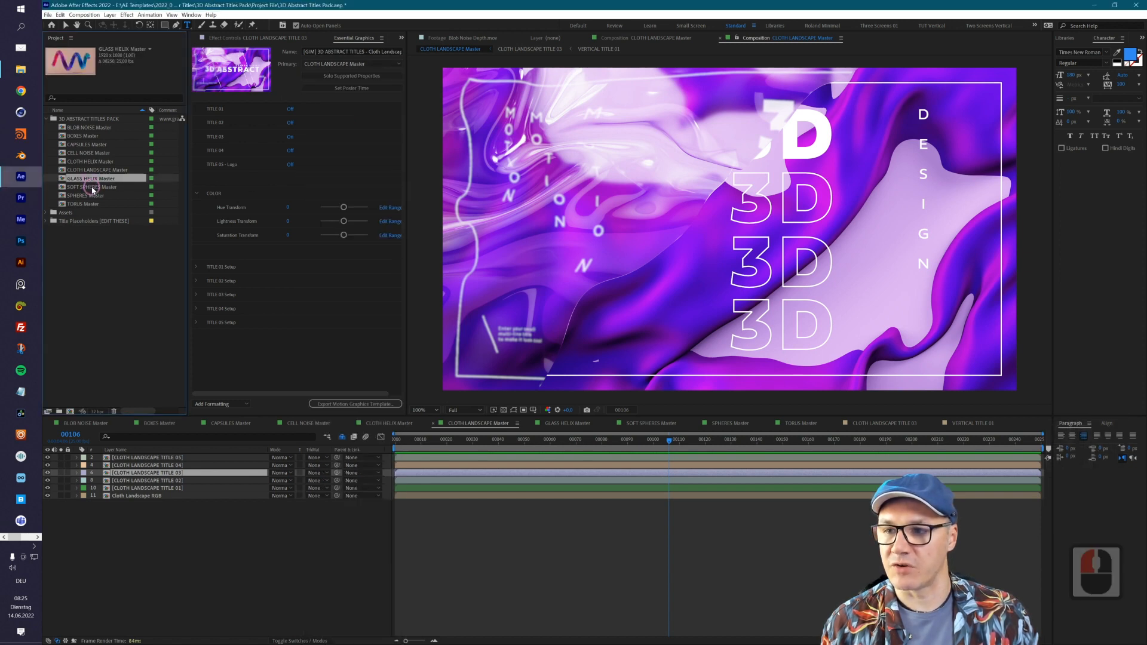
right_click(93, 183)
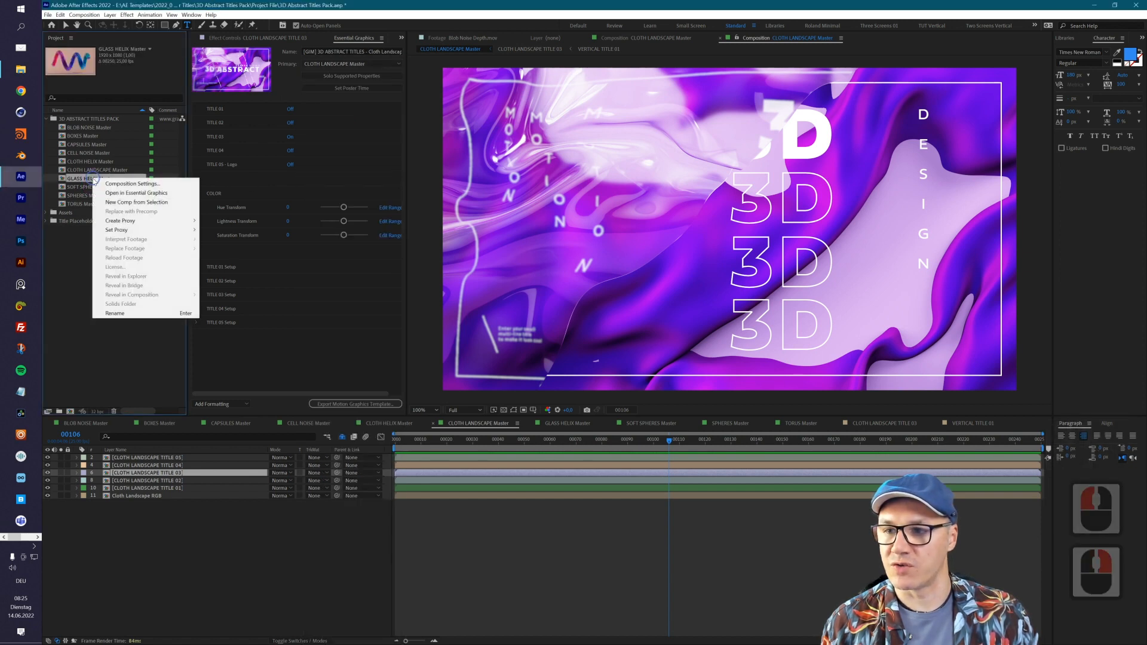
left_click(129, 193)
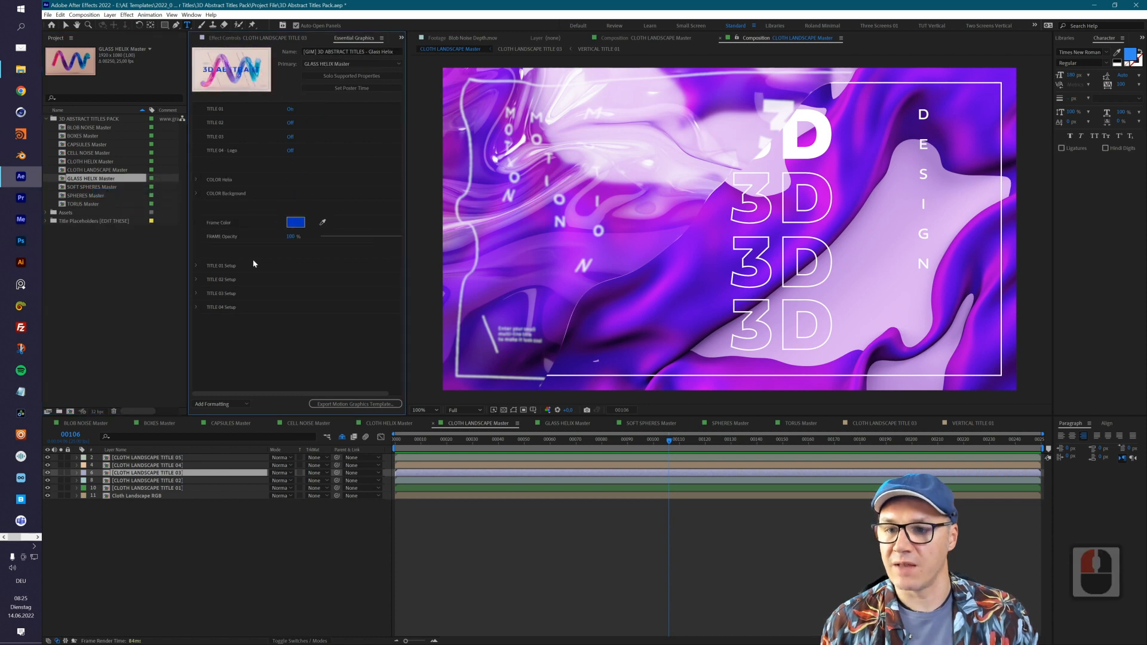